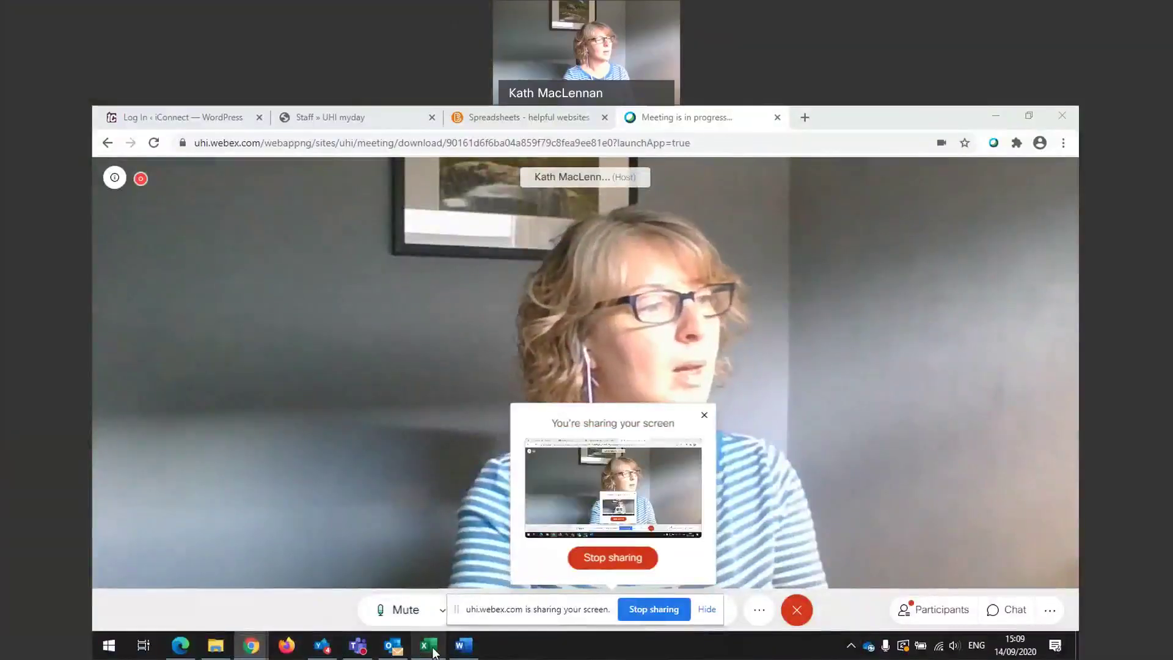
Bring the Redpark Exports workbook in Excel to the front of the shared screen
left_click(428, 645)
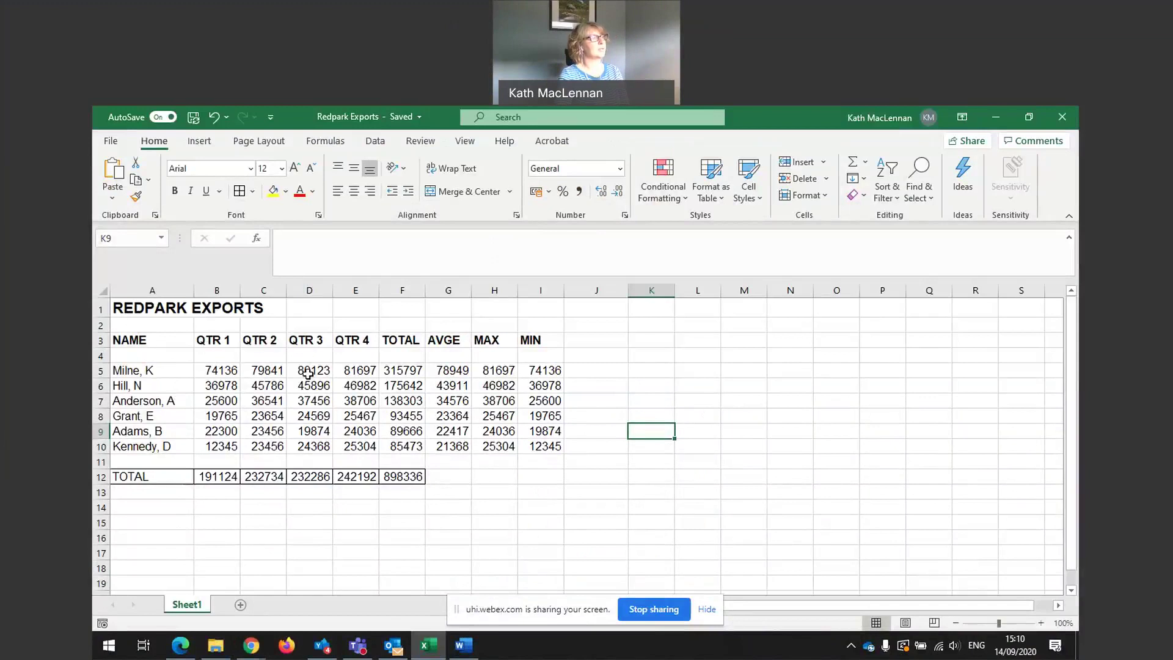
left_click(404, 371)
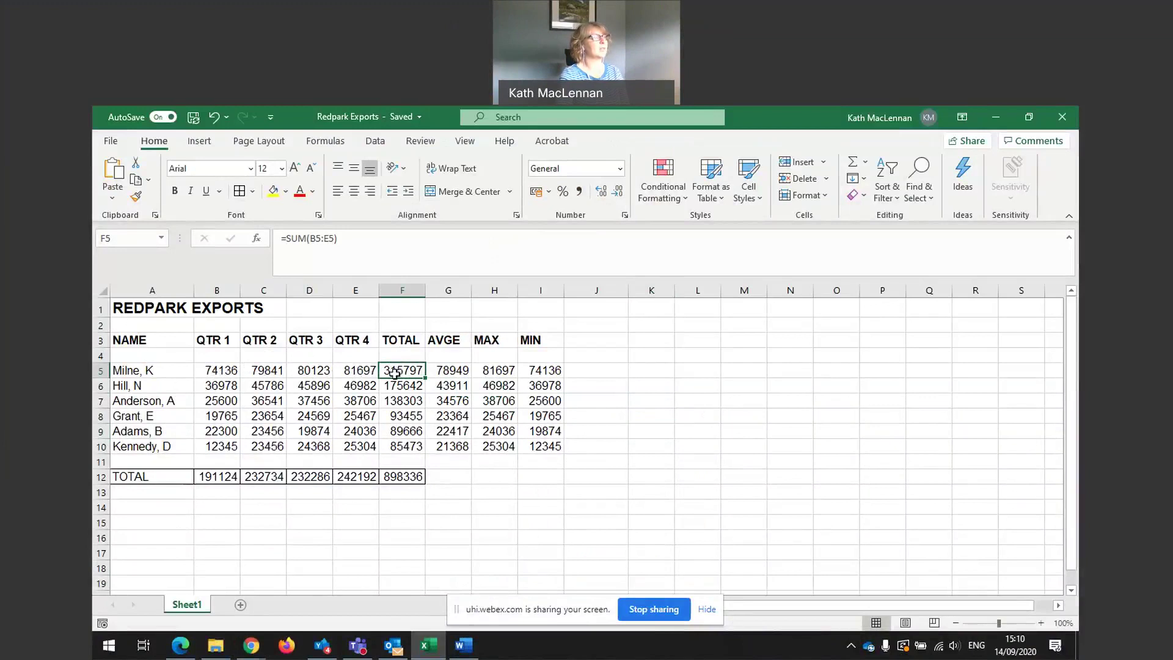
left_click(445, 370)
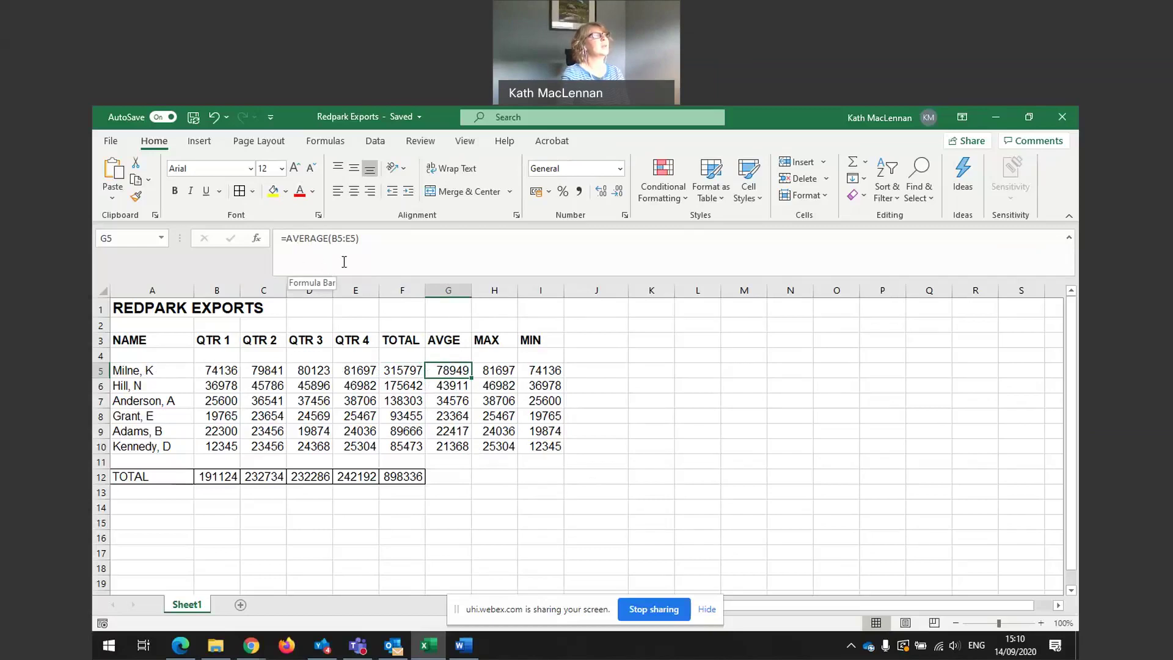
Browse the Formulas tab's AutoSum list, then review the MAX formula in H5 and MIN in I5
left_click(325, 140)
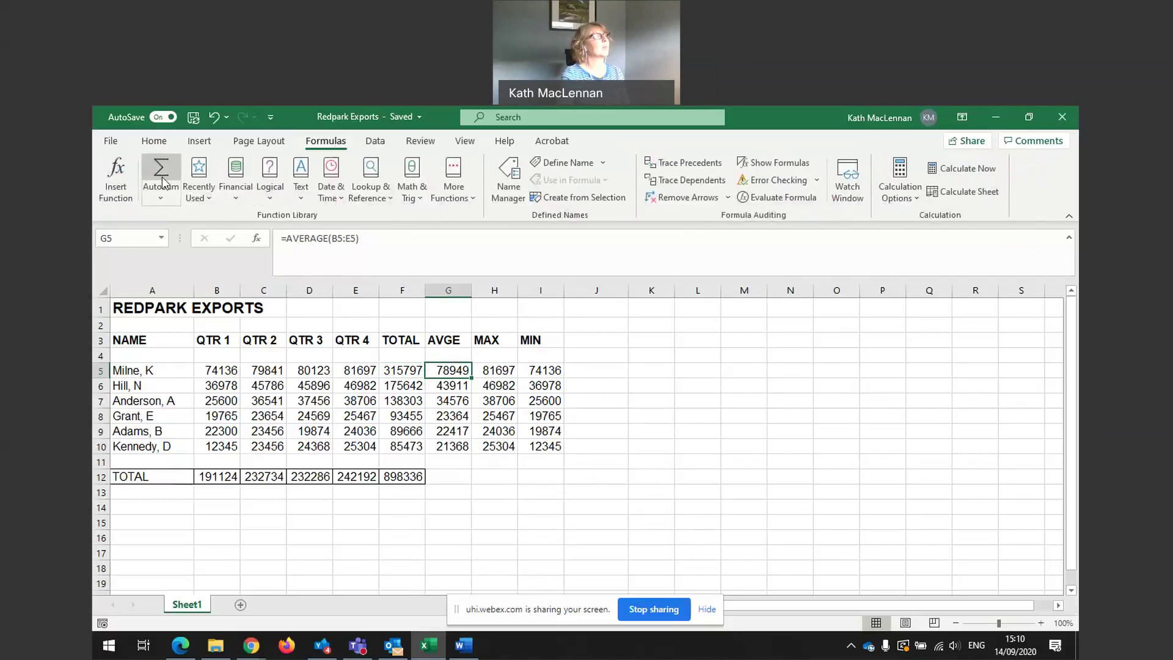
left_click(161, 197)
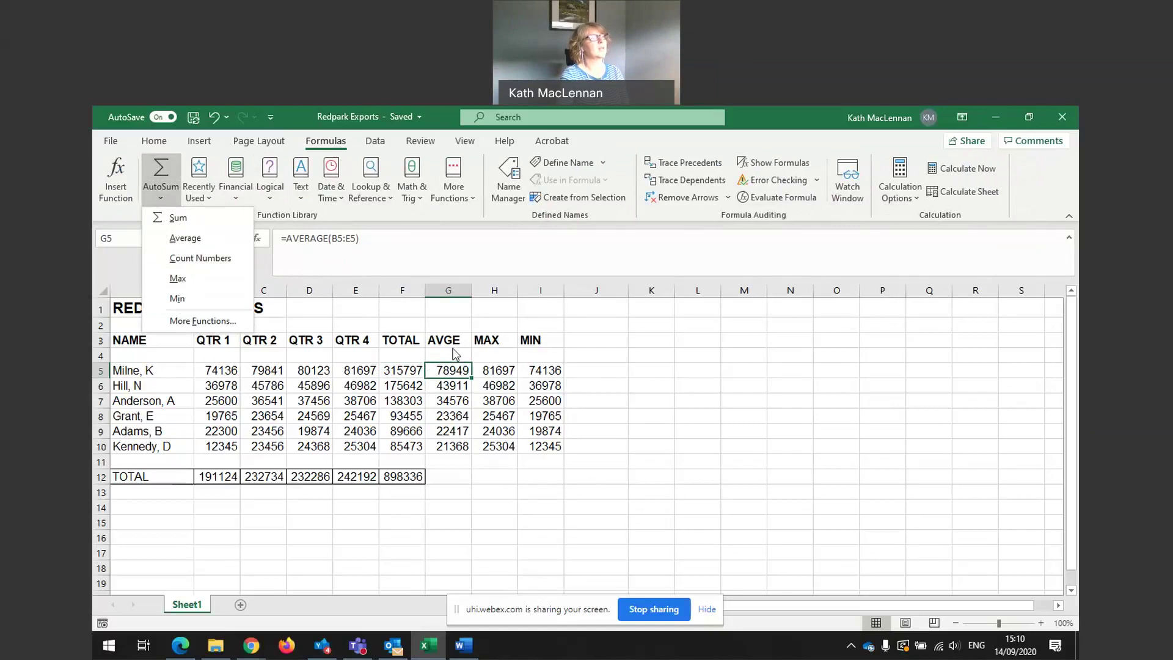
left_click(487, 346)
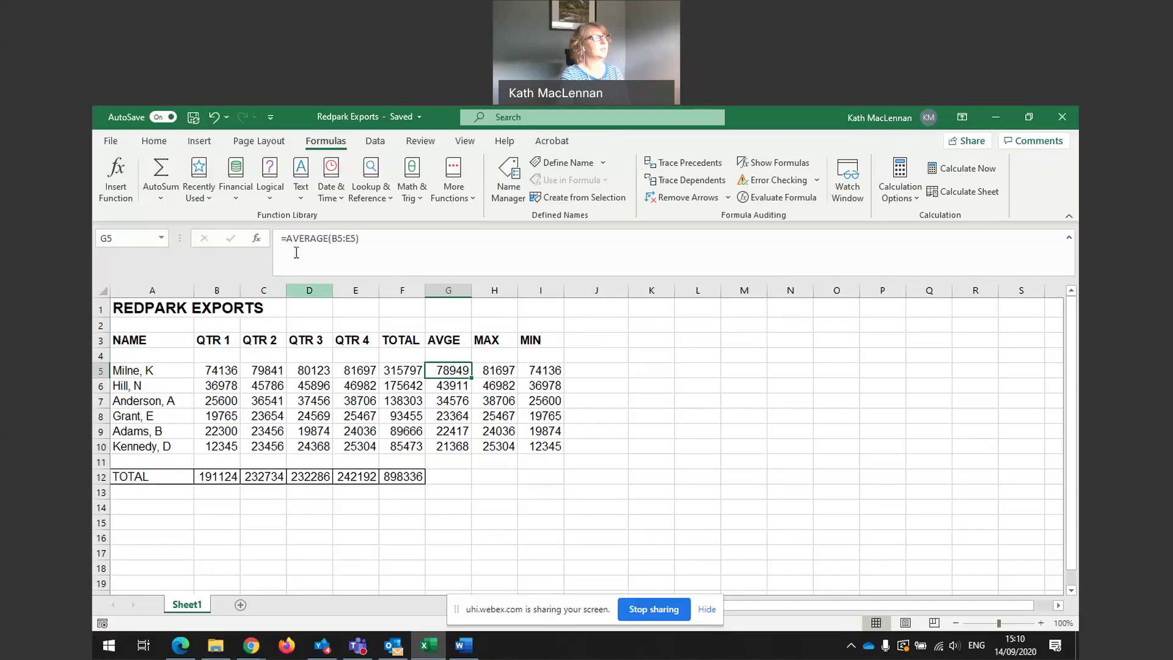
left_click(498, 368)
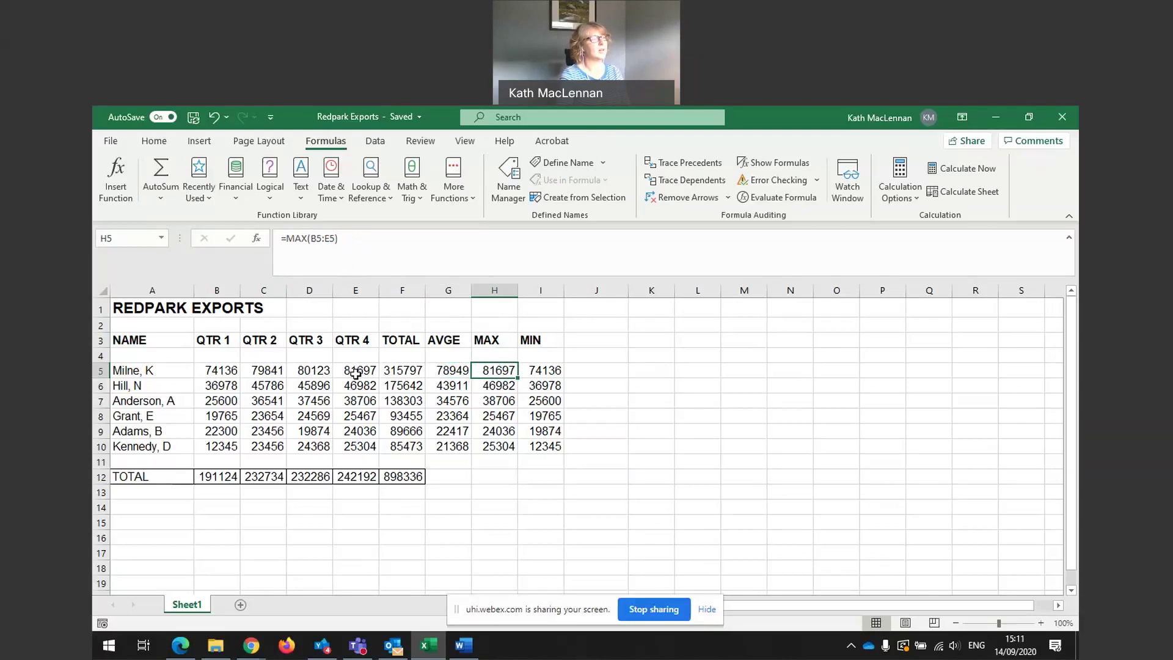
left_click(546, 368)
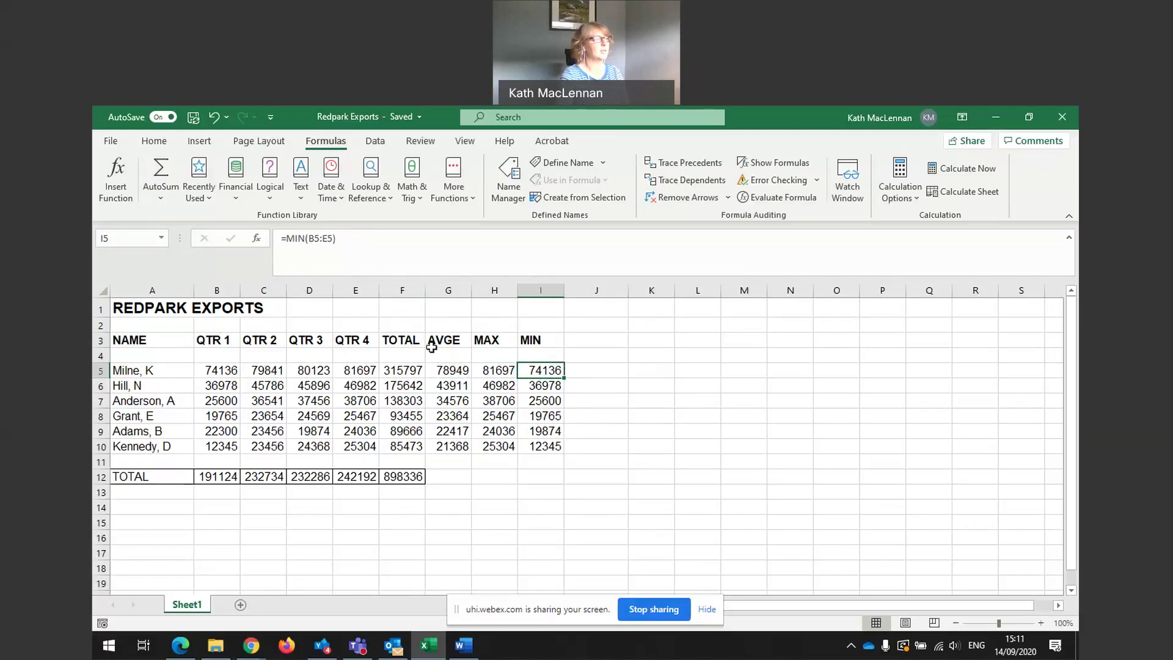
Enter the header '% EXPORT TOTAL' in cell J3
left_click(523, 471)
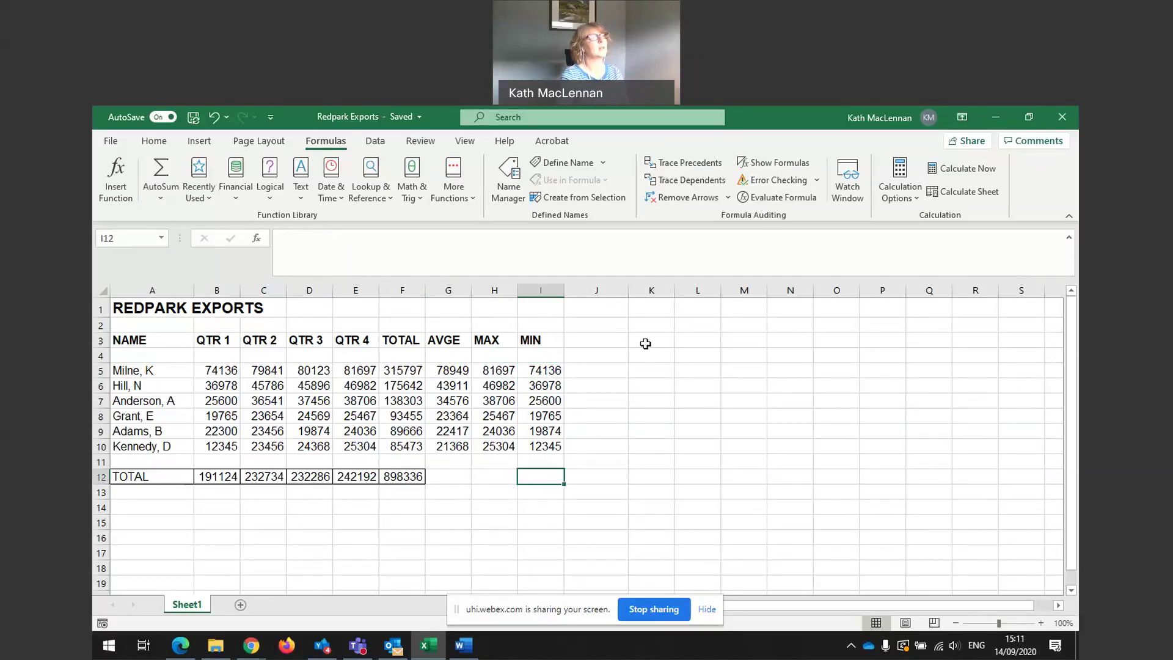
left_click(597, 338)
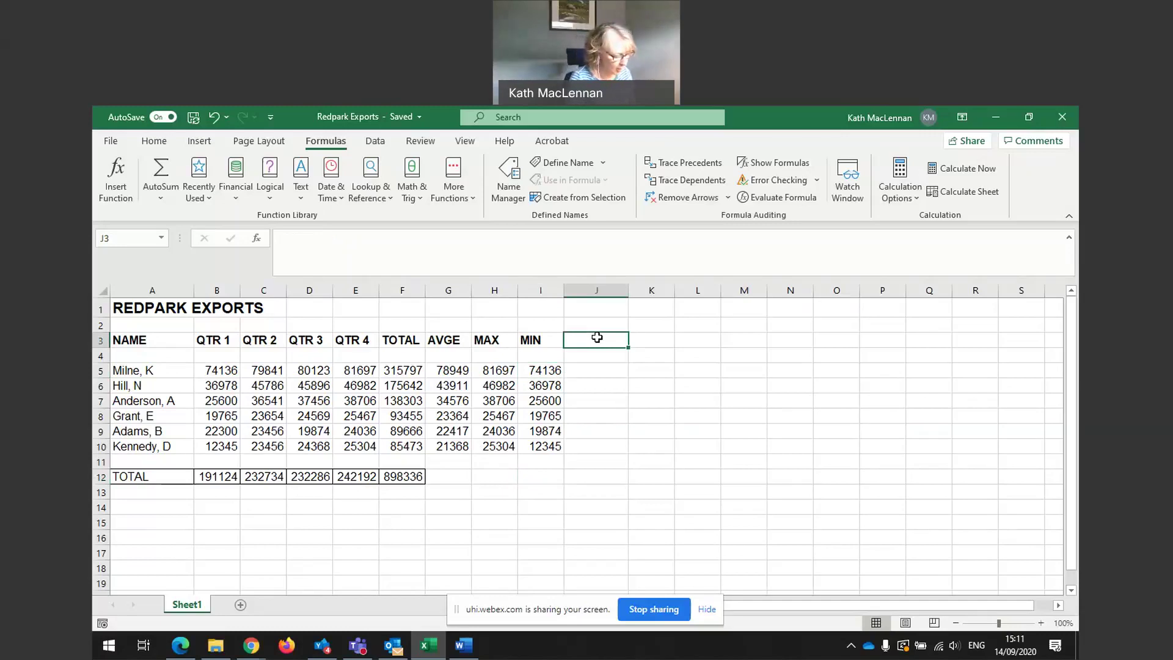
type("%")
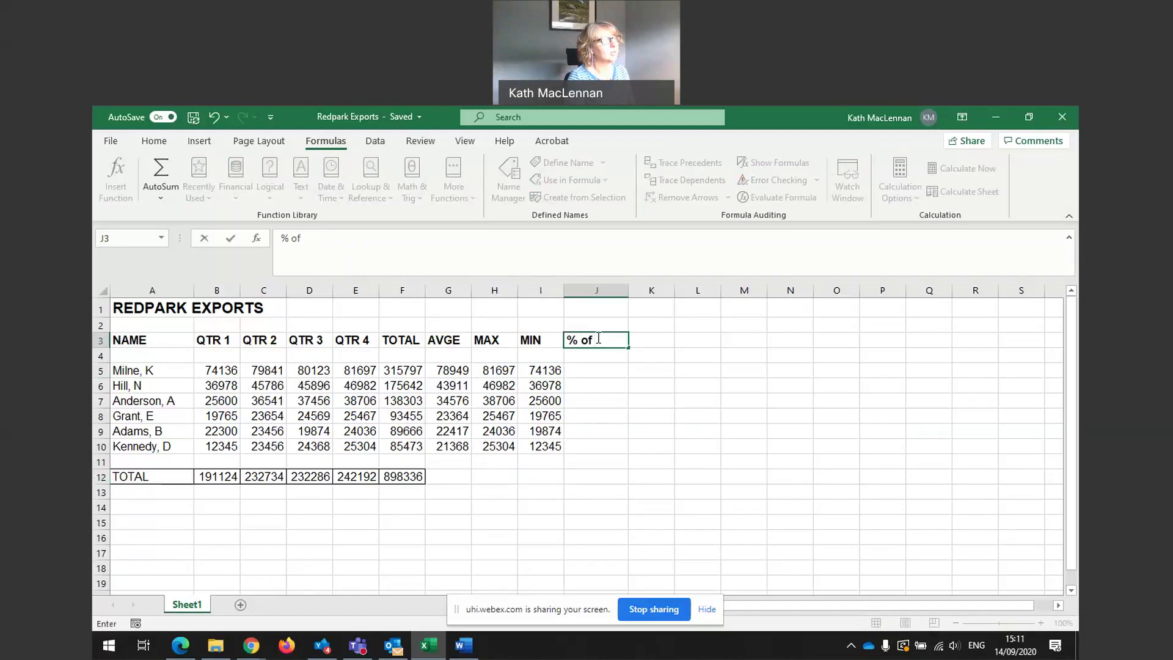
type(" of")
key("BackSpace")
key("BackSpace")
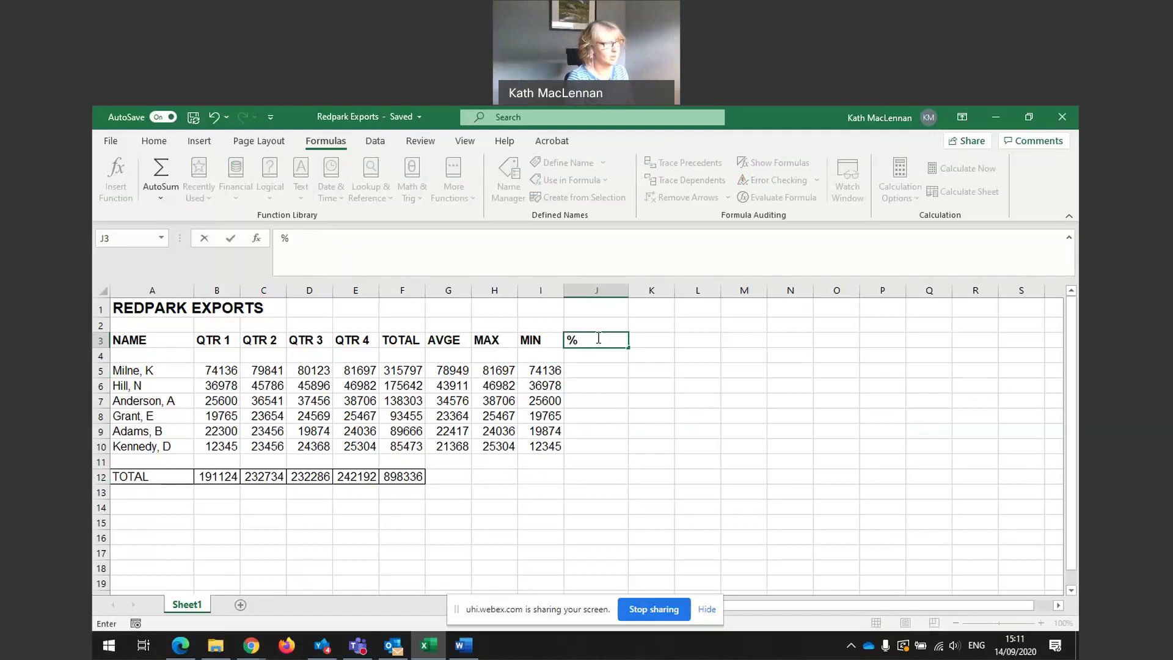
type("EXPORT TOT")
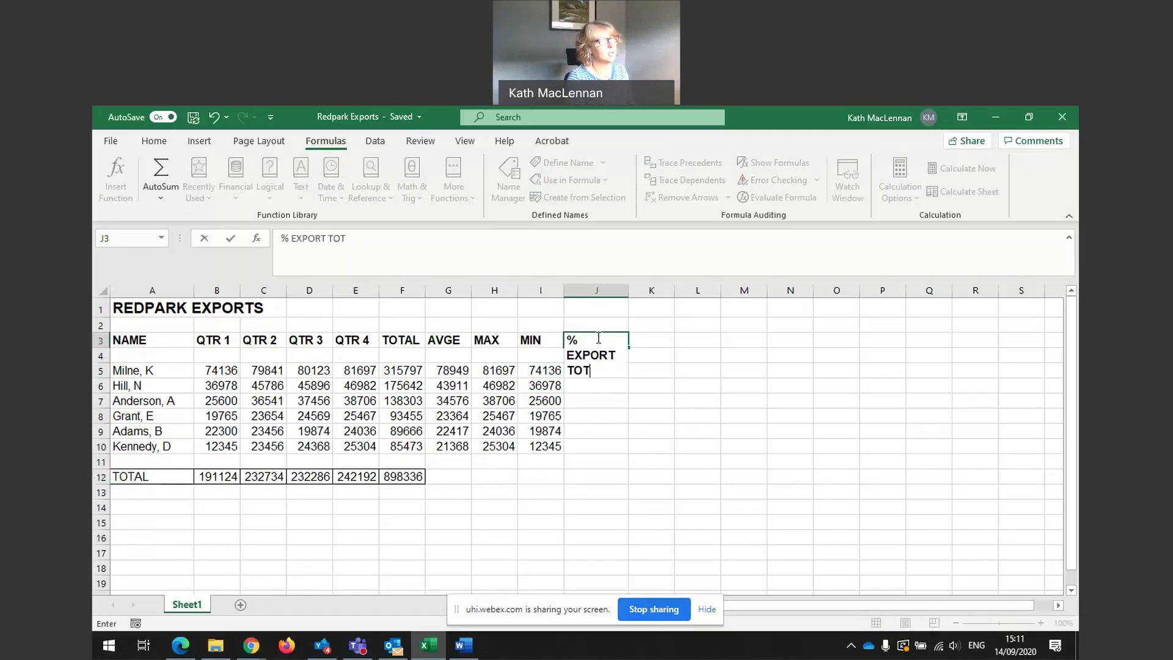
type("AL")
key("Return")
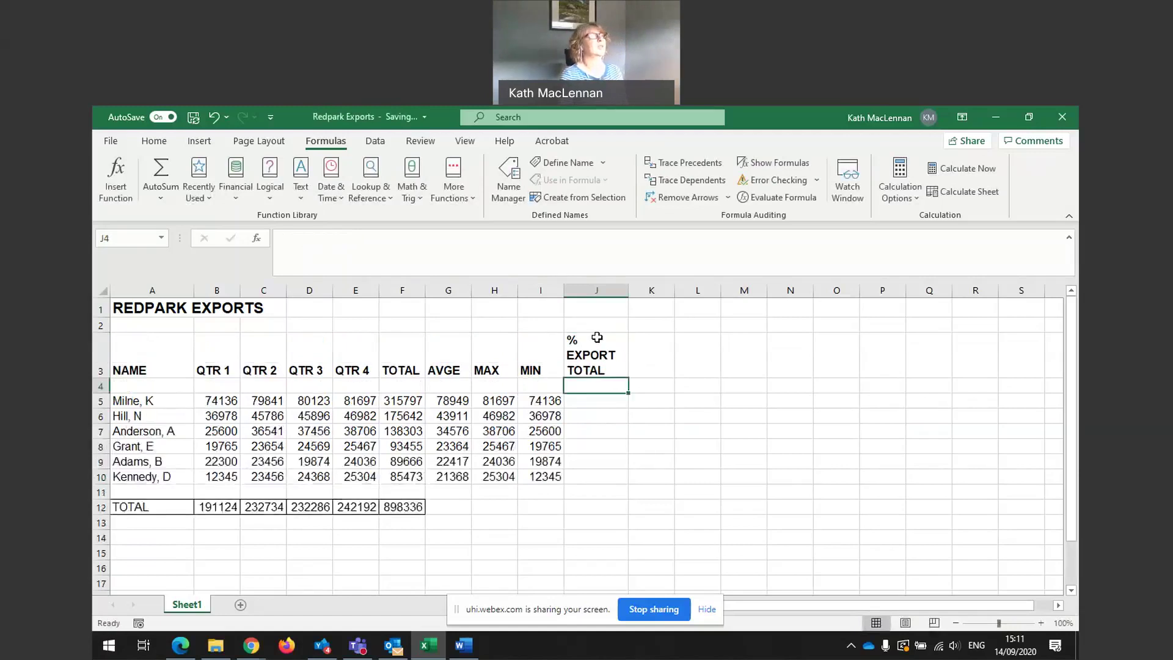
Apply Wrap Text to the J3 header so it wraps onto three lines
left_click(598, 354)
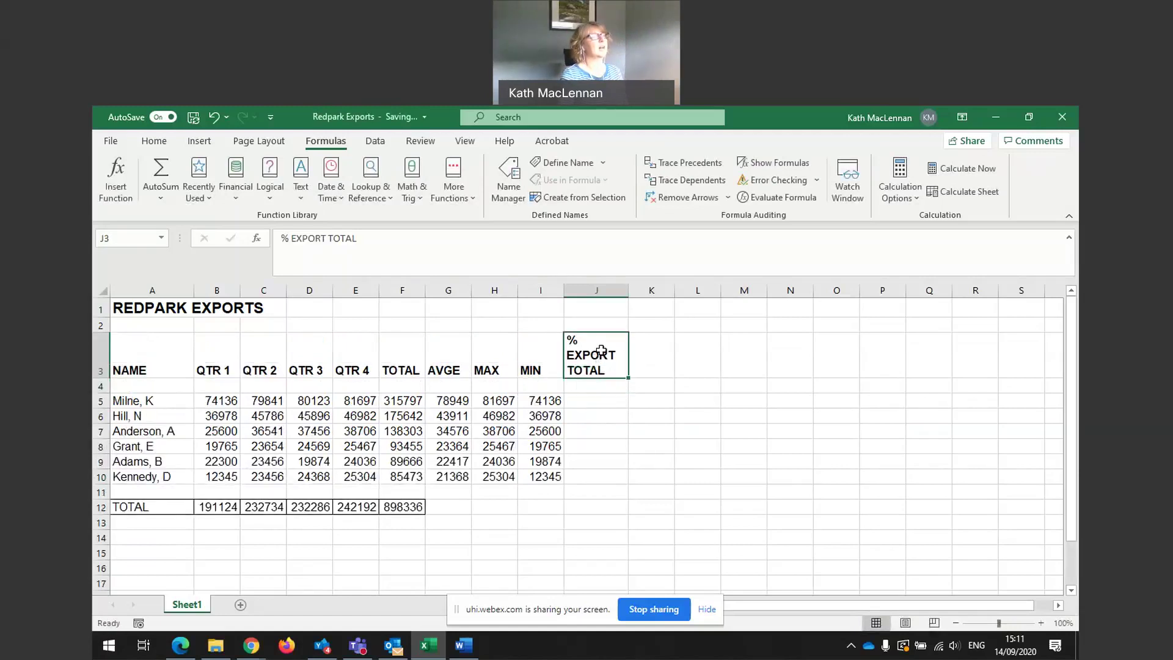
left_click(154, 141)
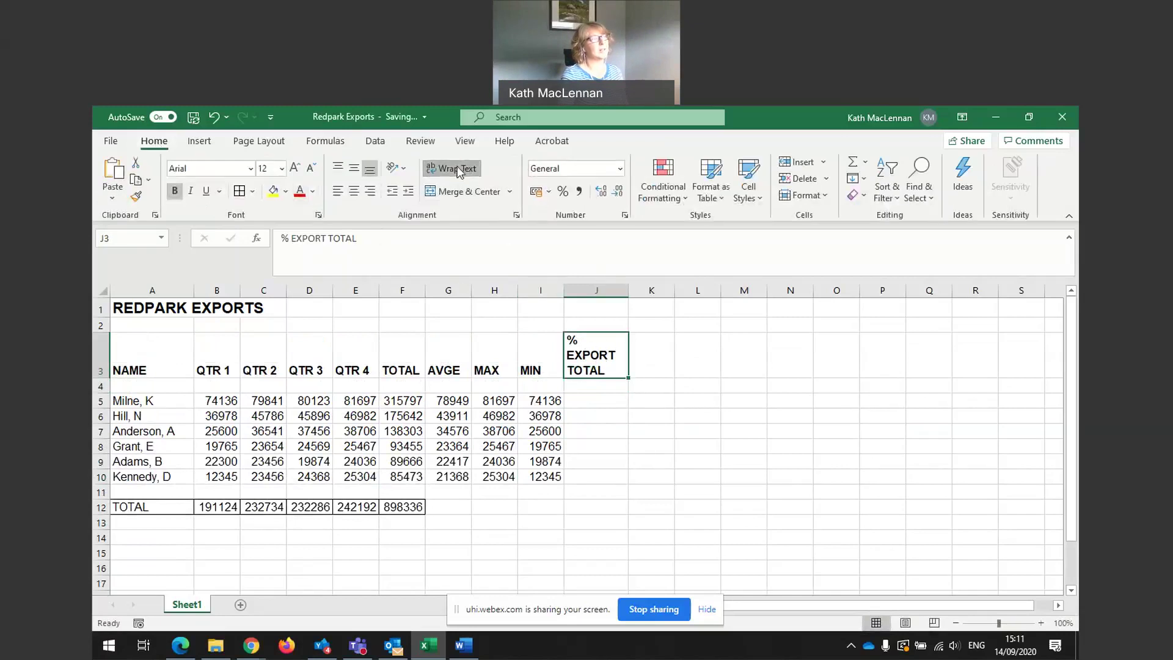
left_click(451, 168)
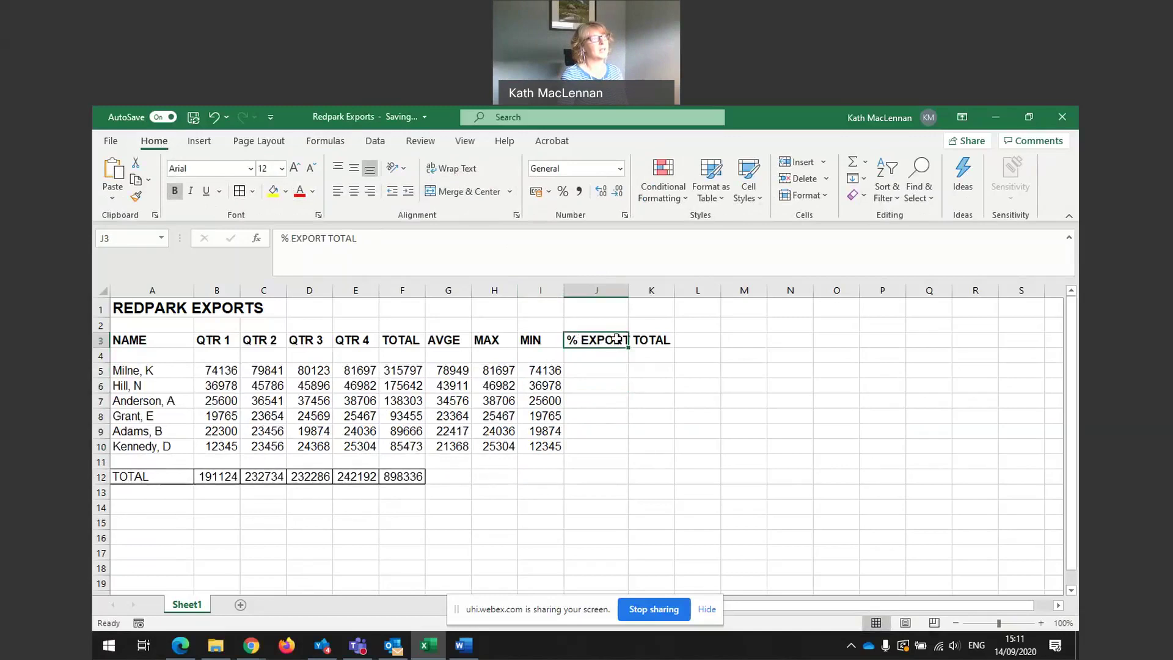
left_click(459, 167)
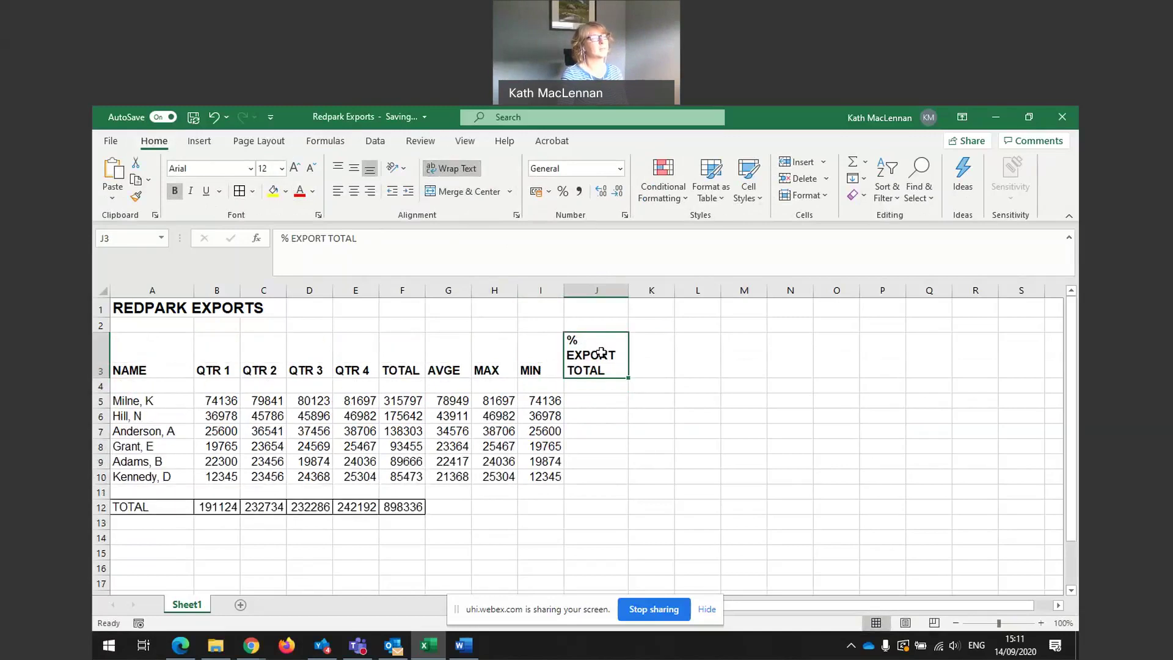
left_click(587, 401)
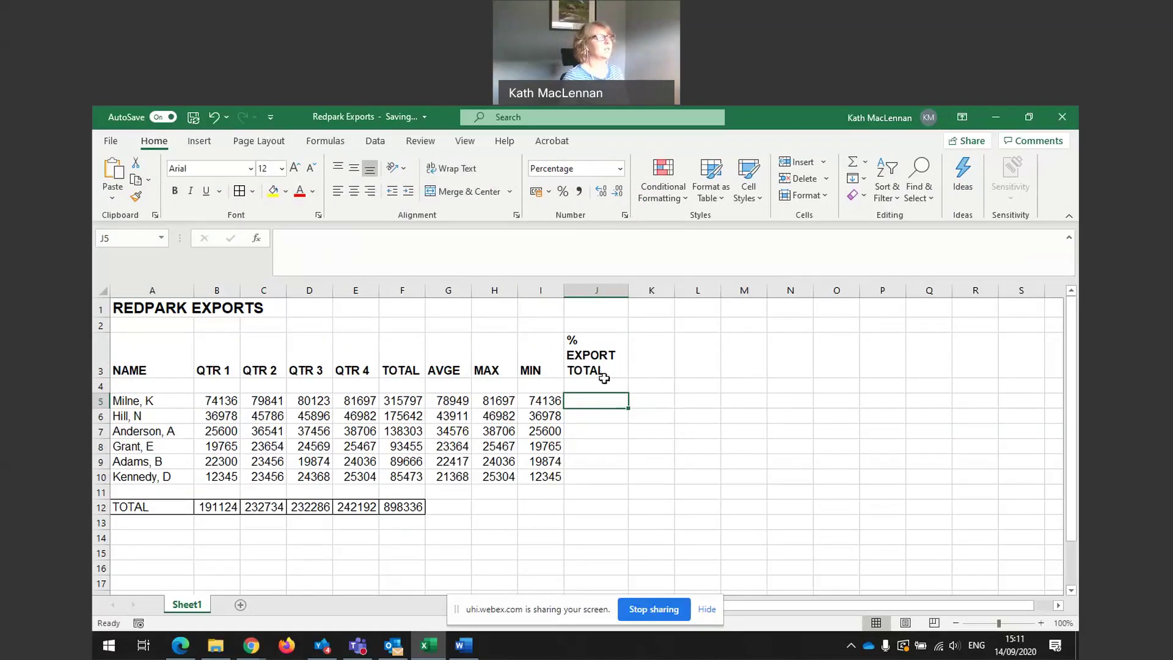
left_click(401, 401)
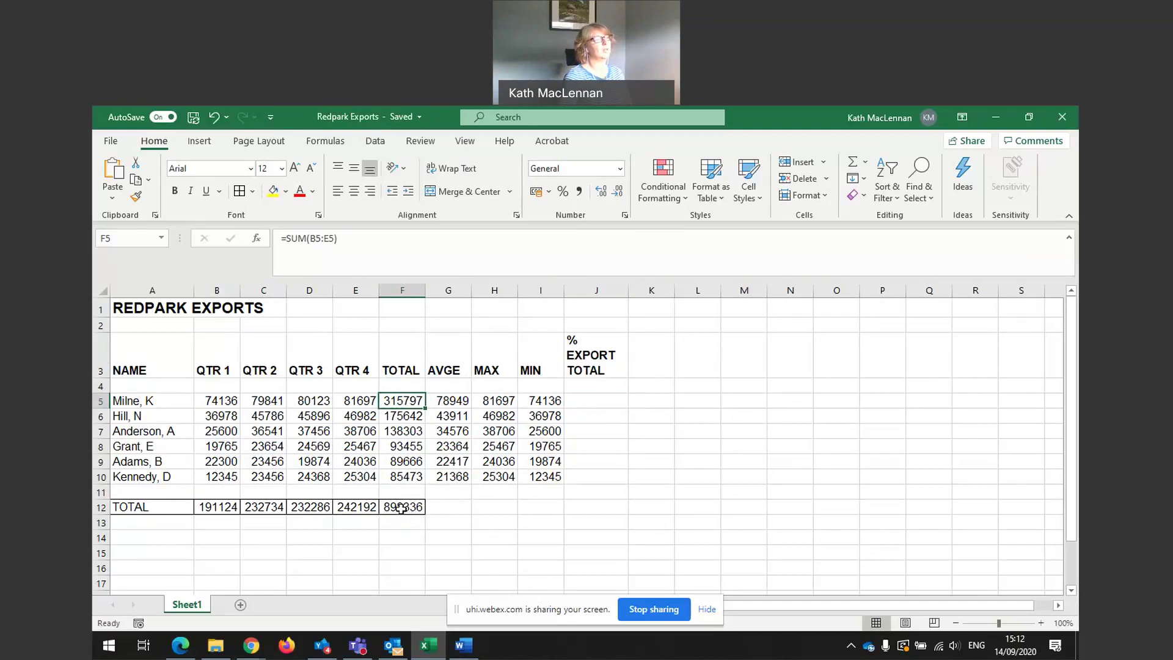
Select the export figures from B5 through I12
left_click(540, 510)
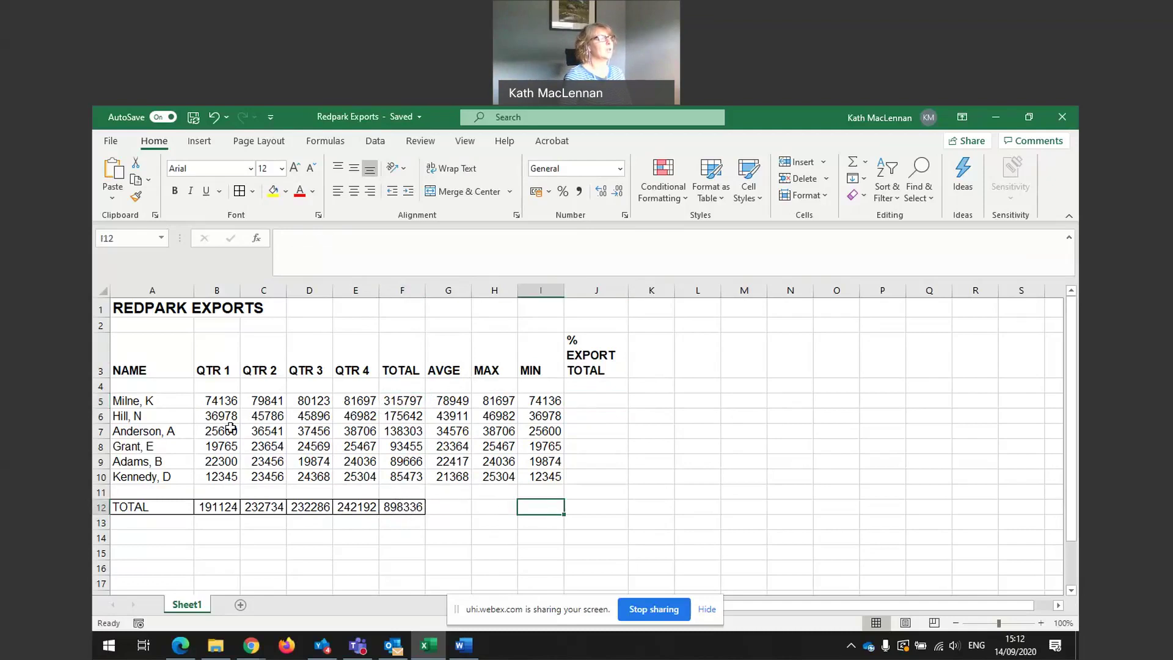
left_click_drag(218, 399, 540, 507)
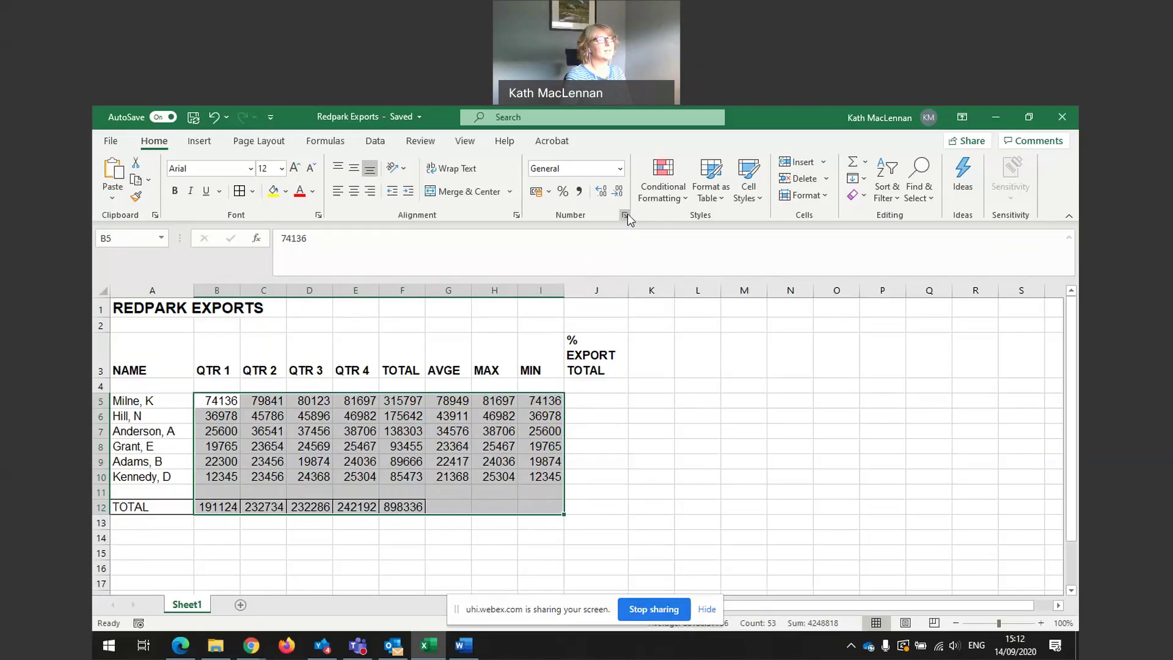
Format B5:I12 as Currency with symbol None and 2 decimal places
left_click(625, 214)
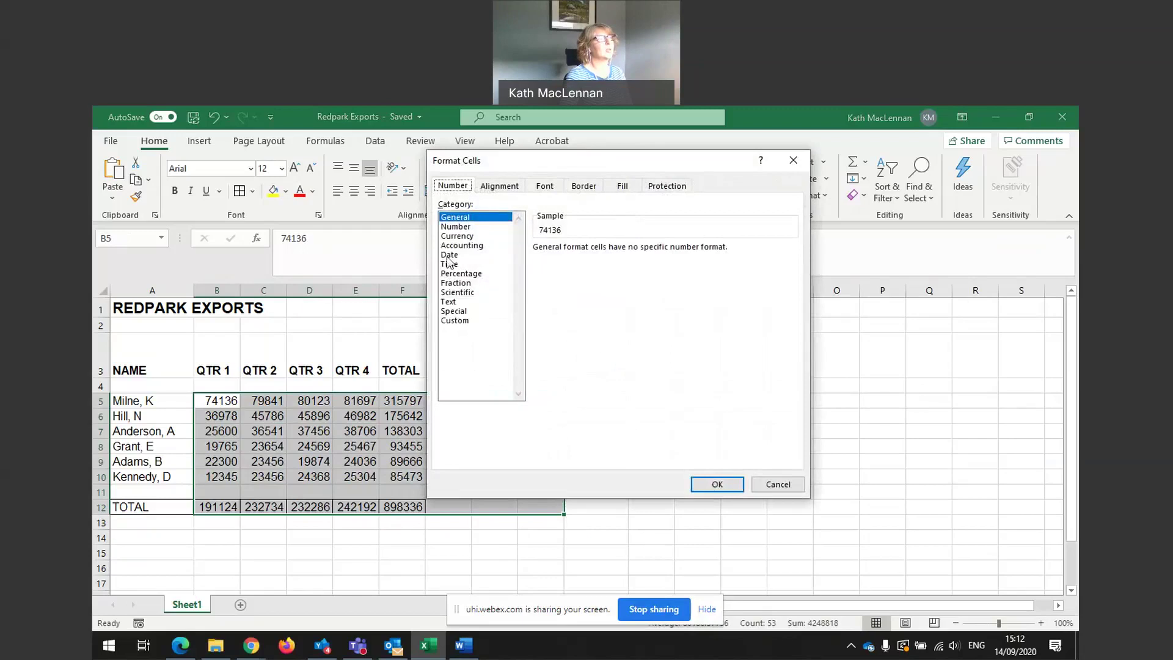
left_click(457, 237)
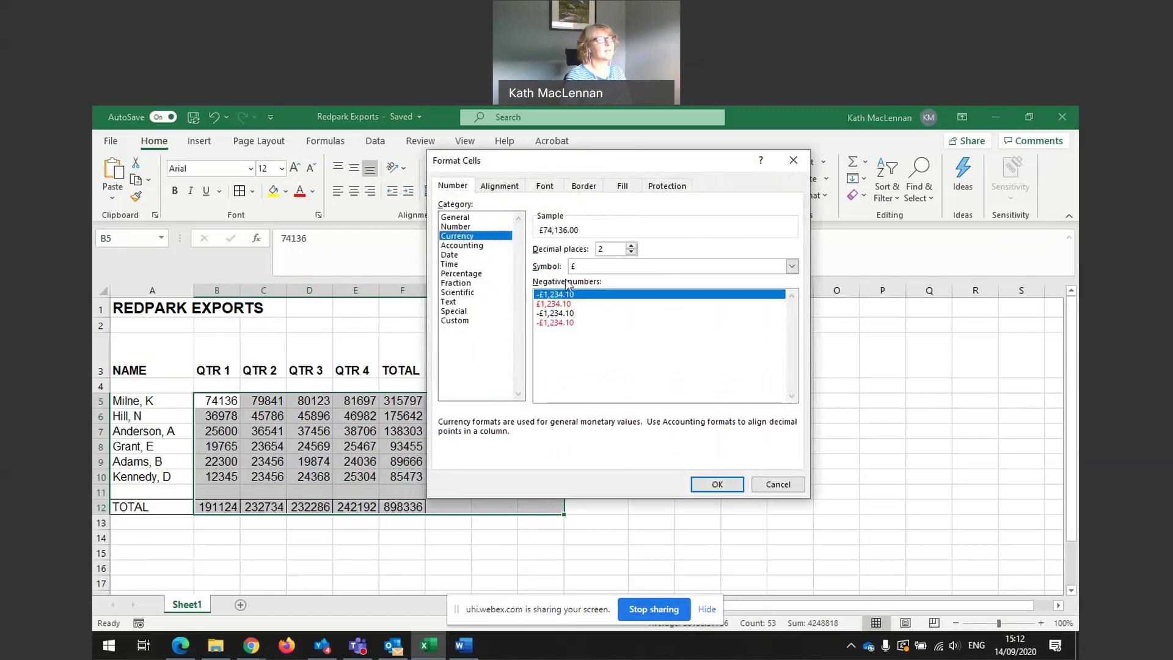
left_click(792, 267)
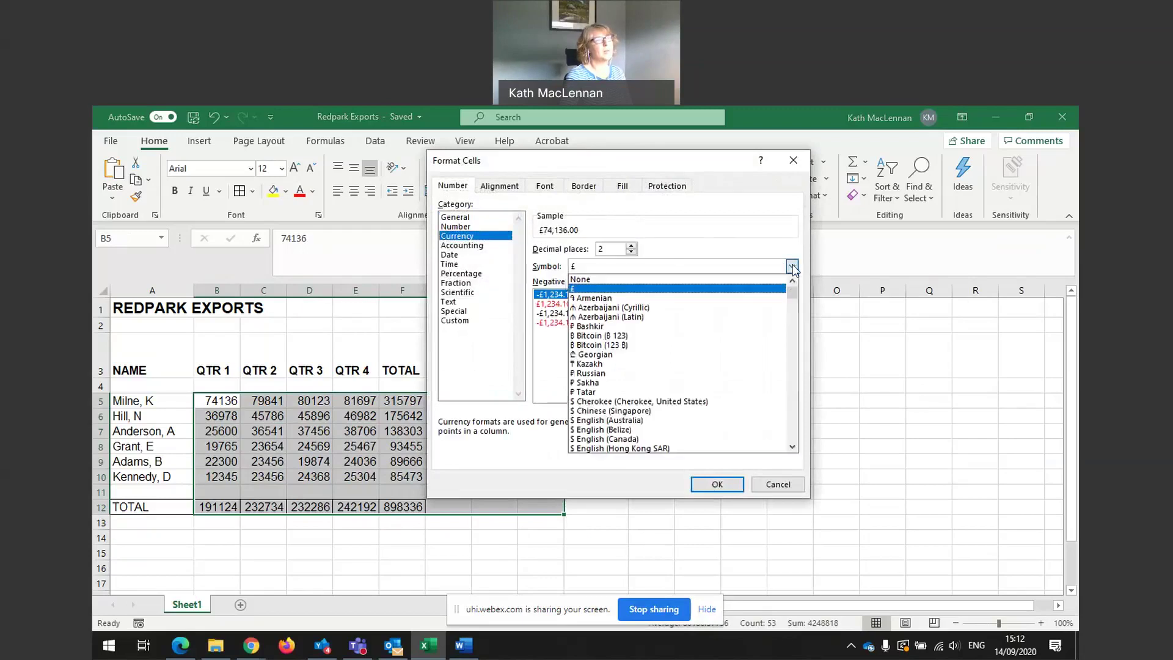
left_click(611, 276)
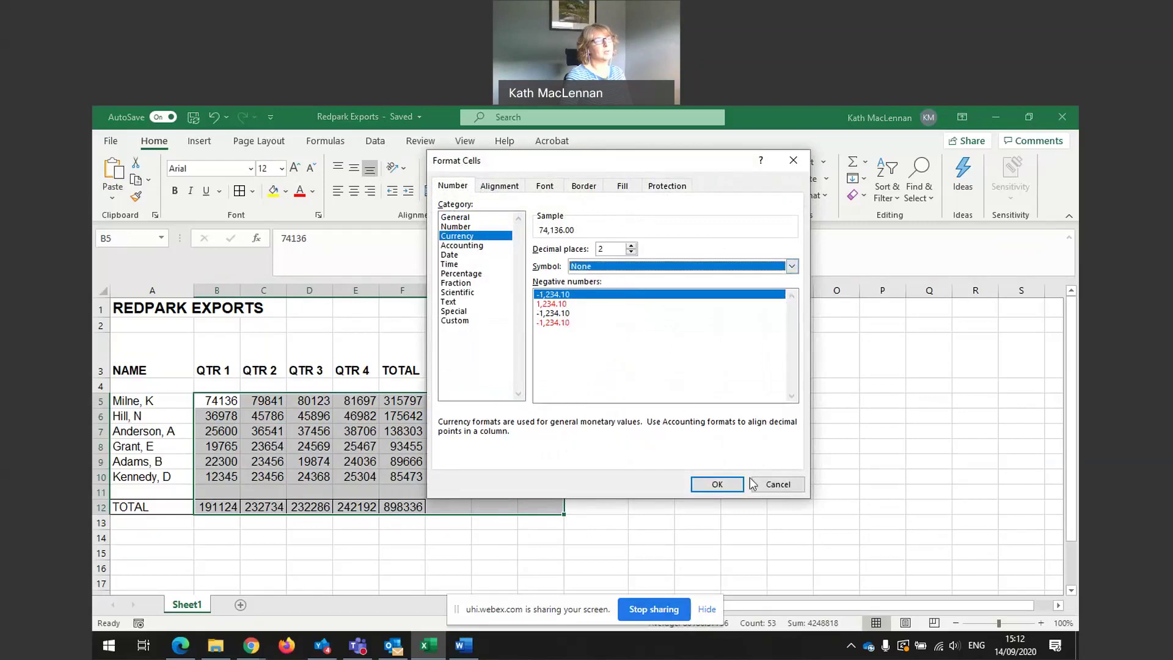
left_click(730, 484)
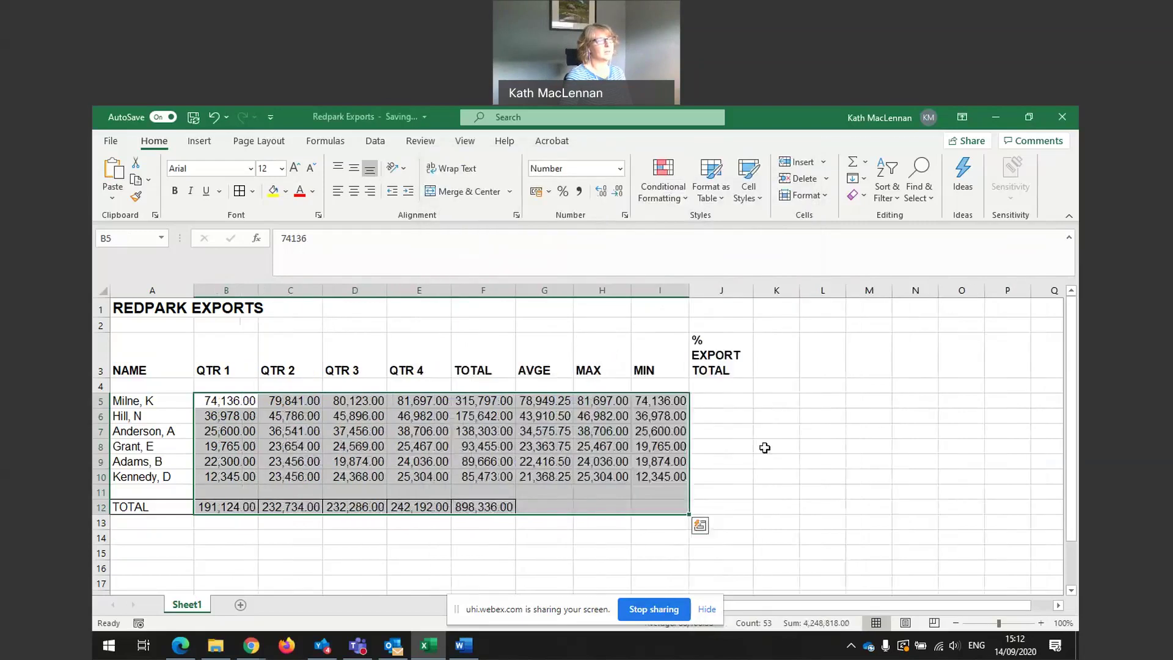
left_click(764, 448)
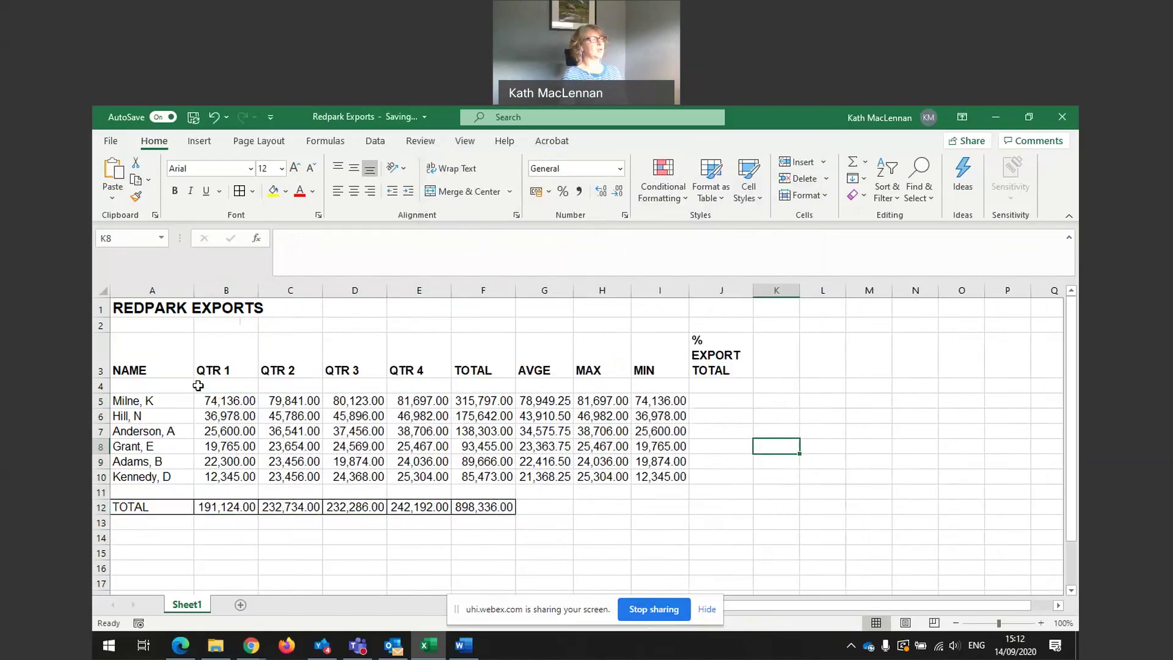
Apply All Borders to the table range A3:J12
left_click_drag(143, 364, 714, 510)
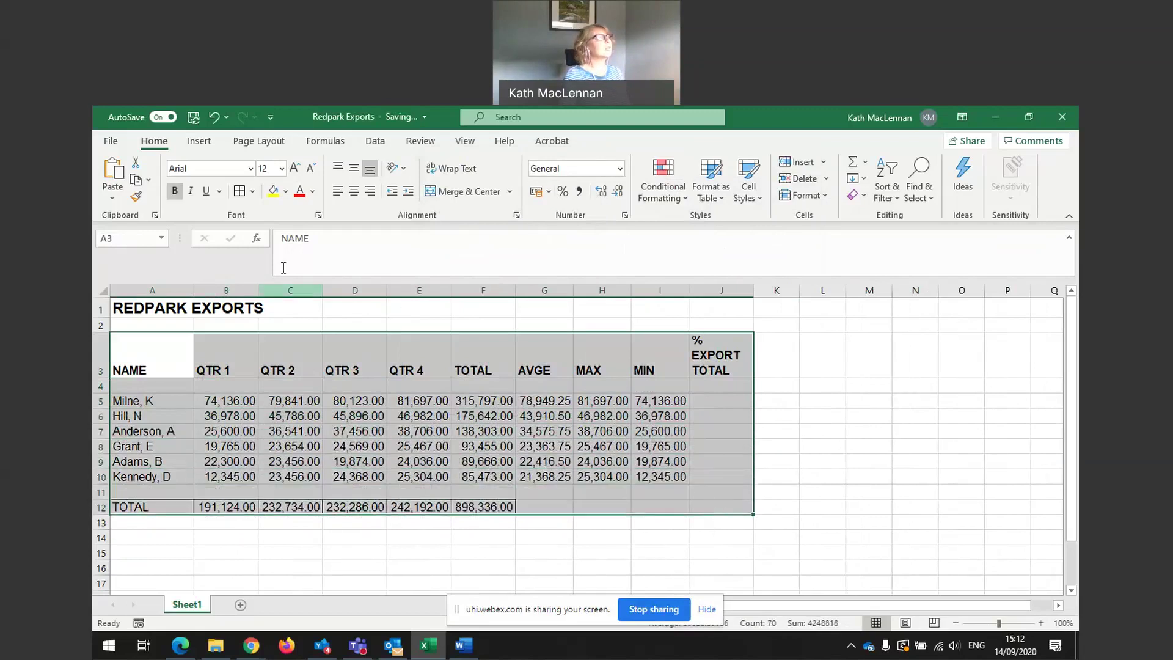
left_click(253, 192)
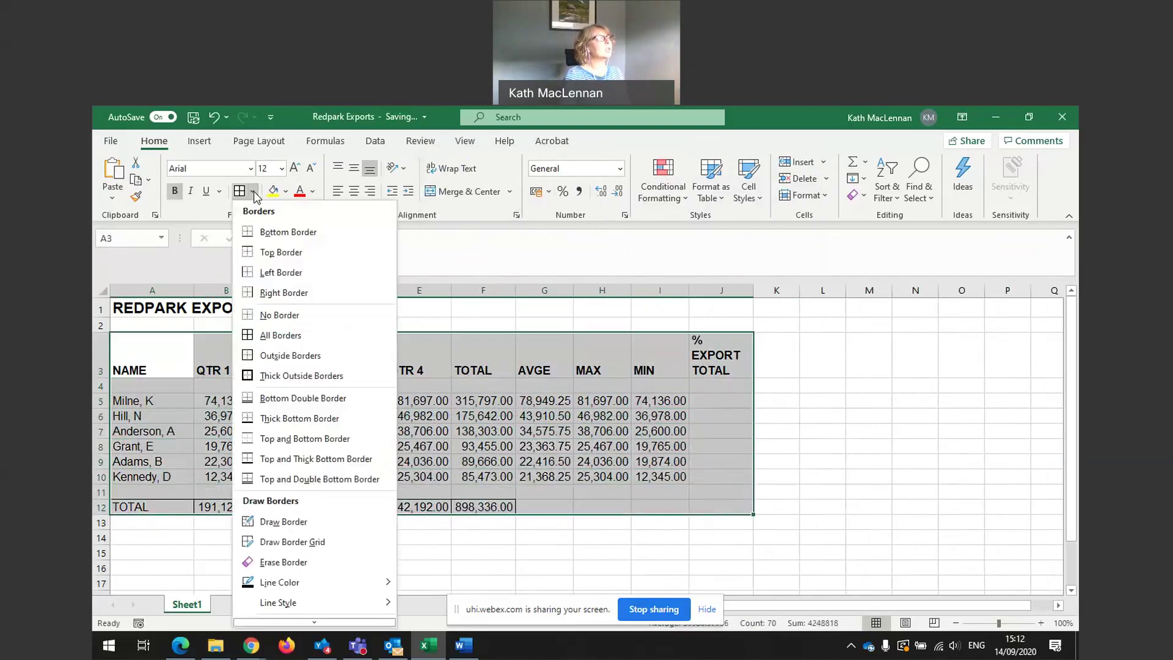
left_click(278, 335)
left_click(805, 496)
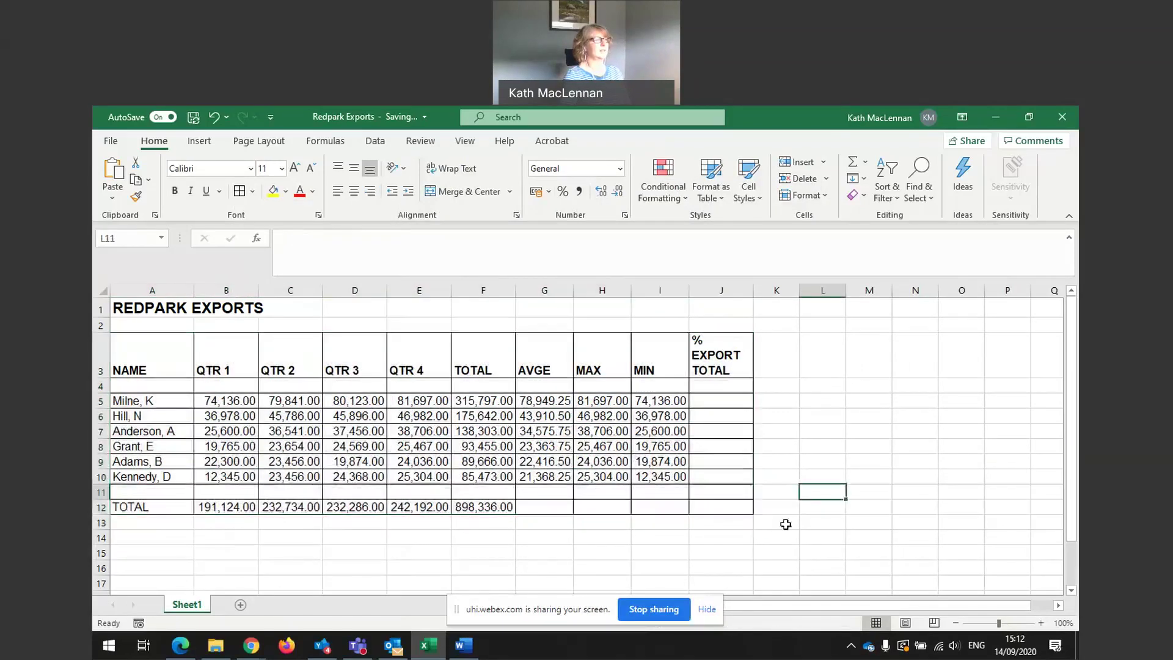
Make the TOTAL row 12 bold
left_click(103, 508)
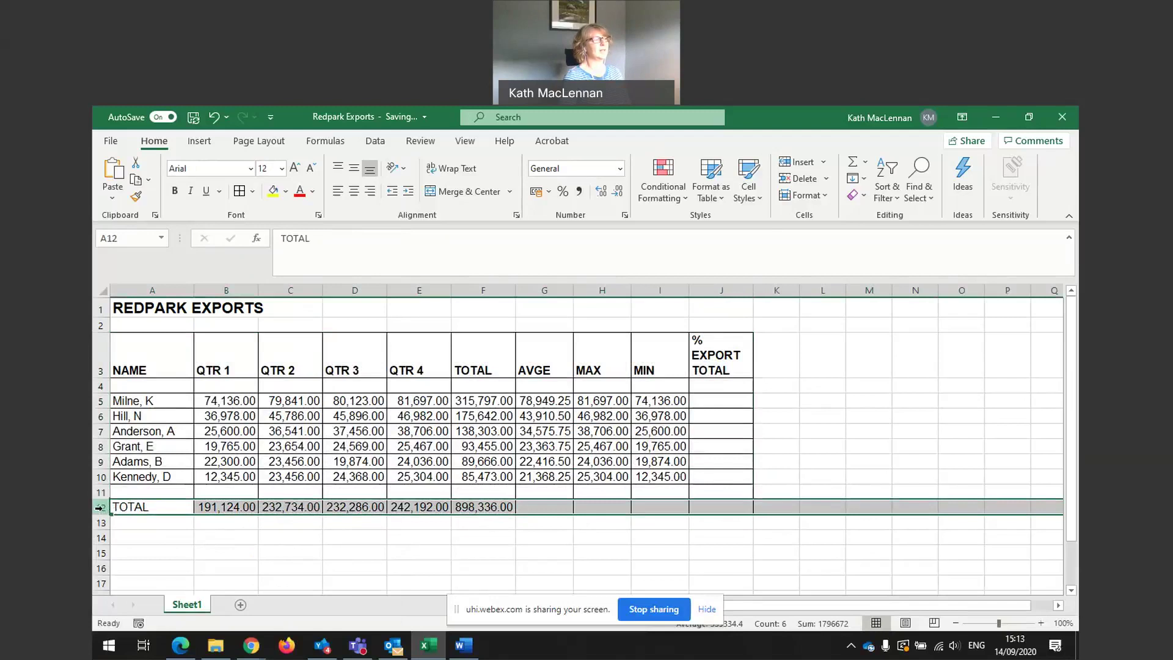
left_click(175, 190)
left_click(403, 580)
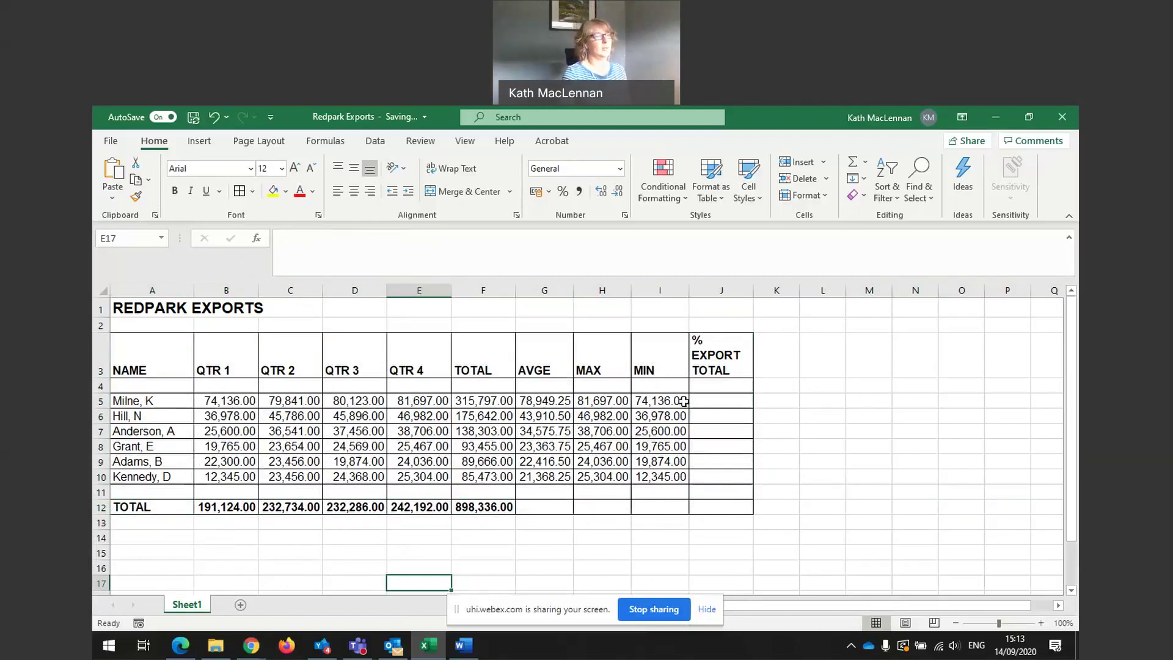
left_click(704, 399)
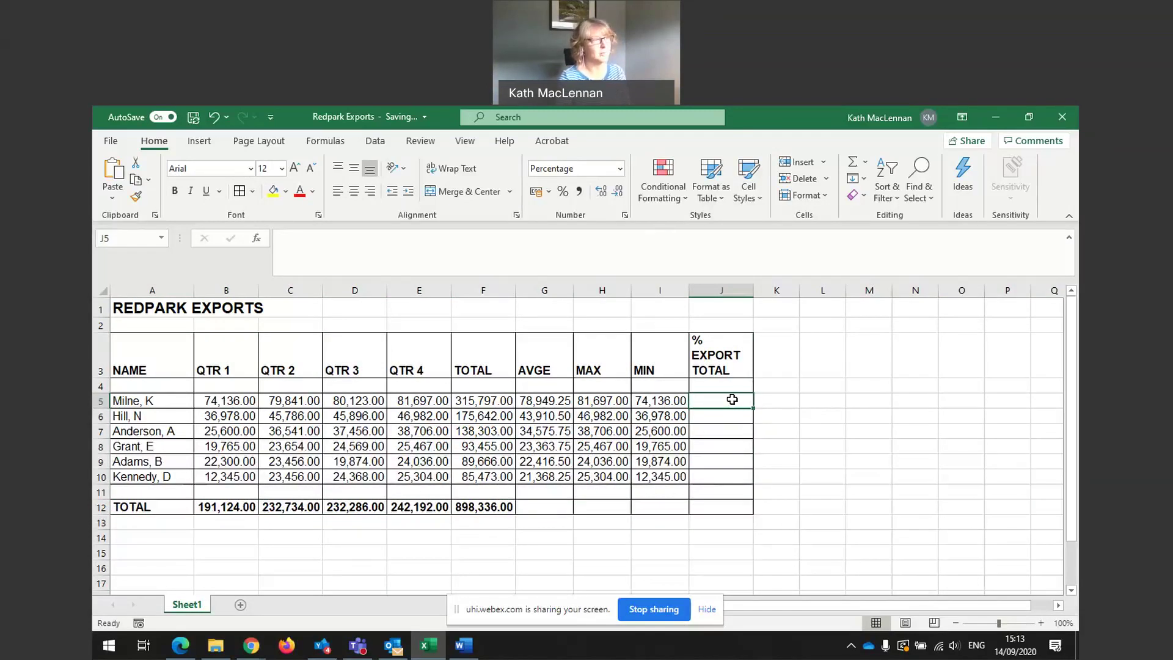
Enter =F5/F12 in J5 to get Milne's share of the grand total
type("=")
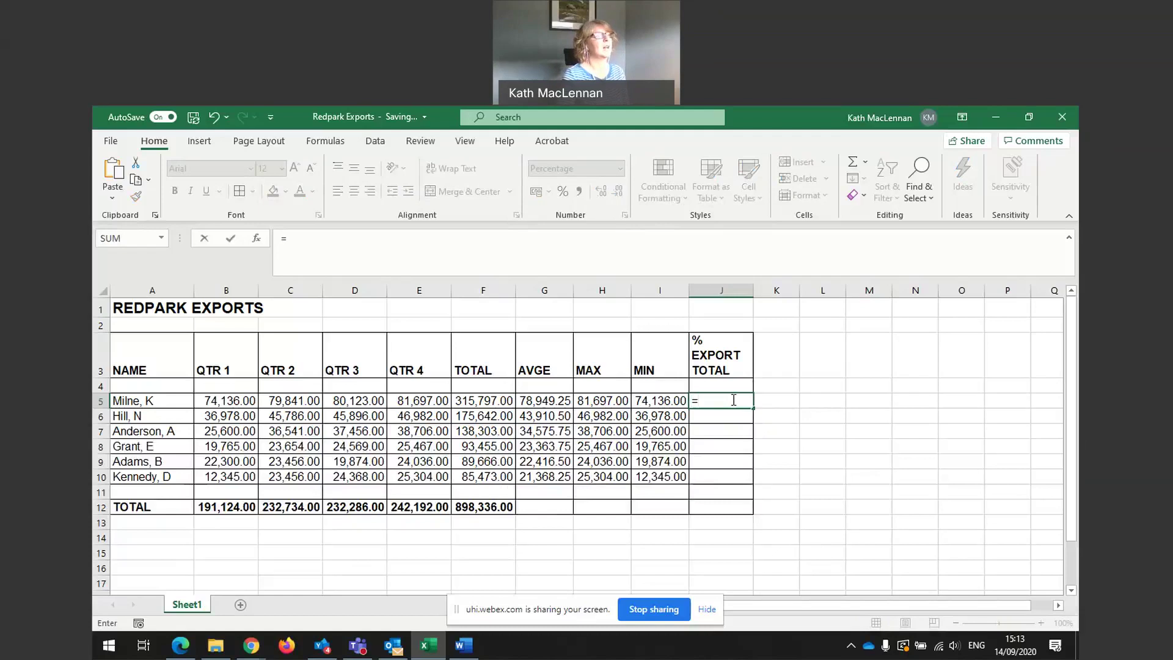
left_click(473, 401)
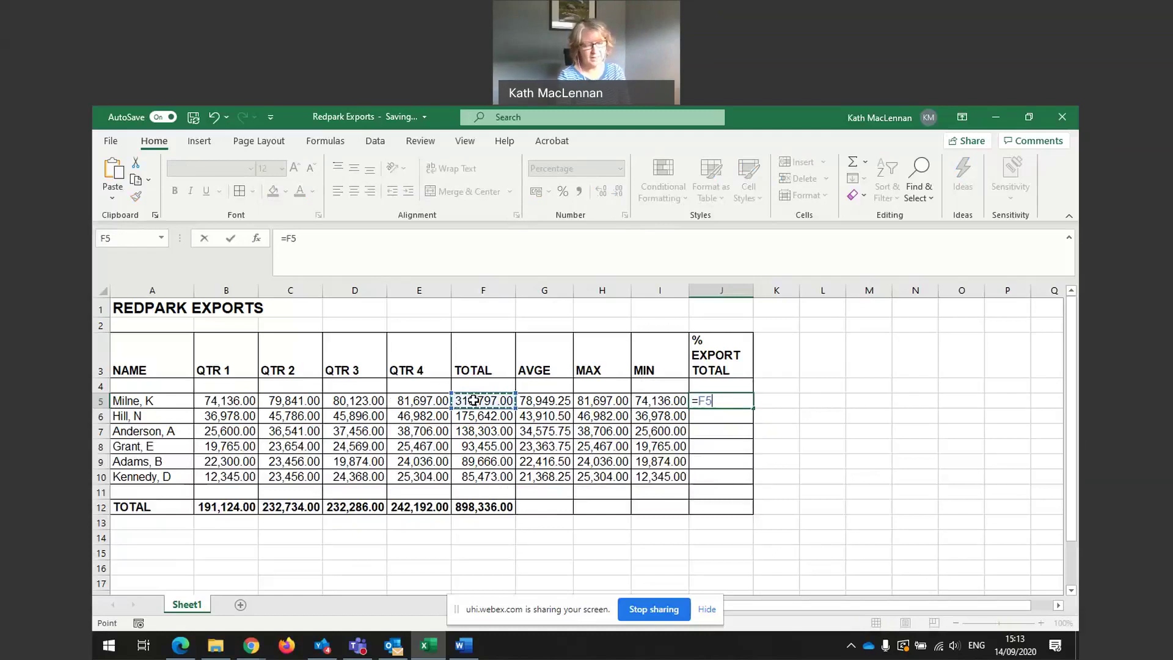
type("/")
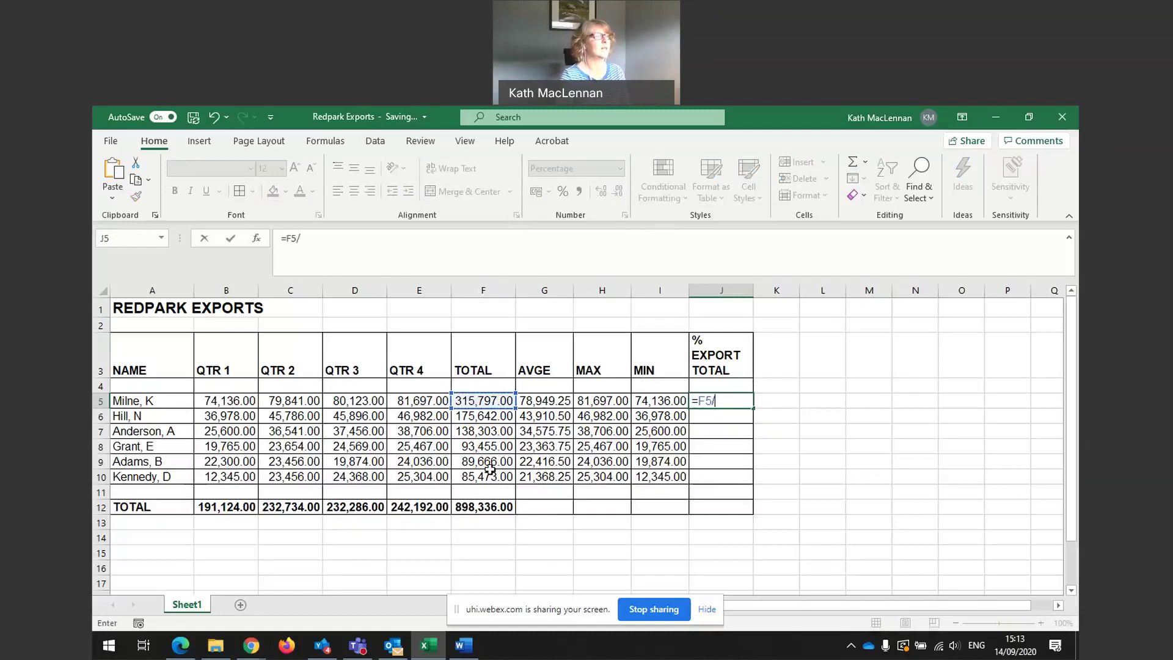
left_click(481, 507)
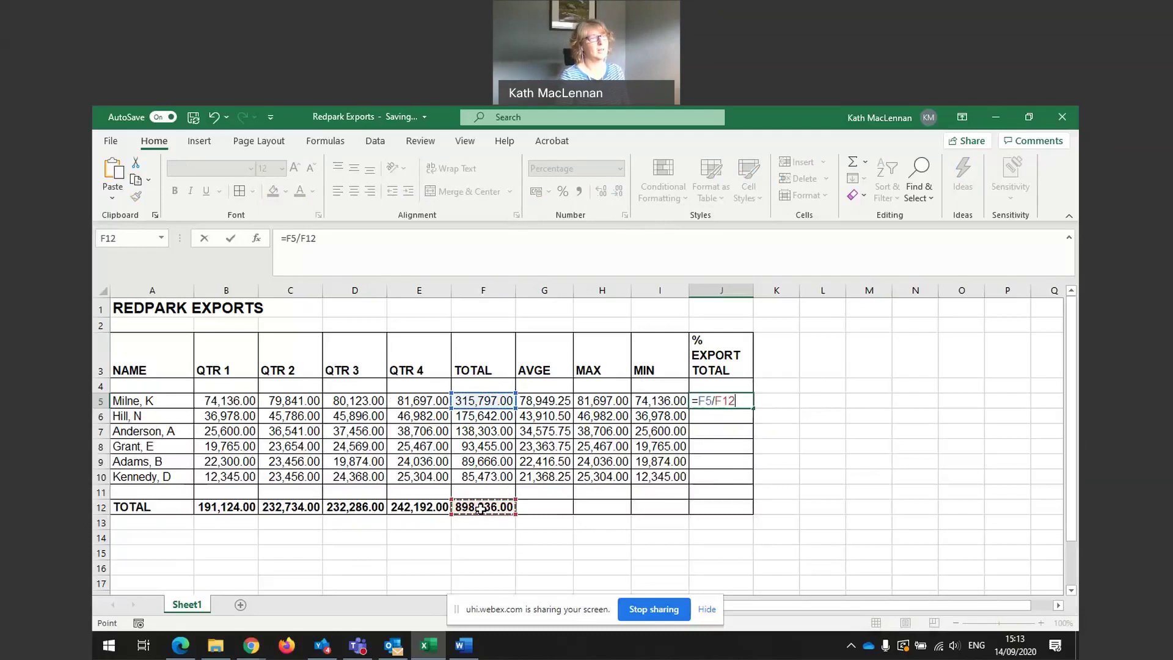
key("Return")
Format J5:J12 as Percentage with 2 decimals so J5 shows 35.15%
left_click(715, 400)
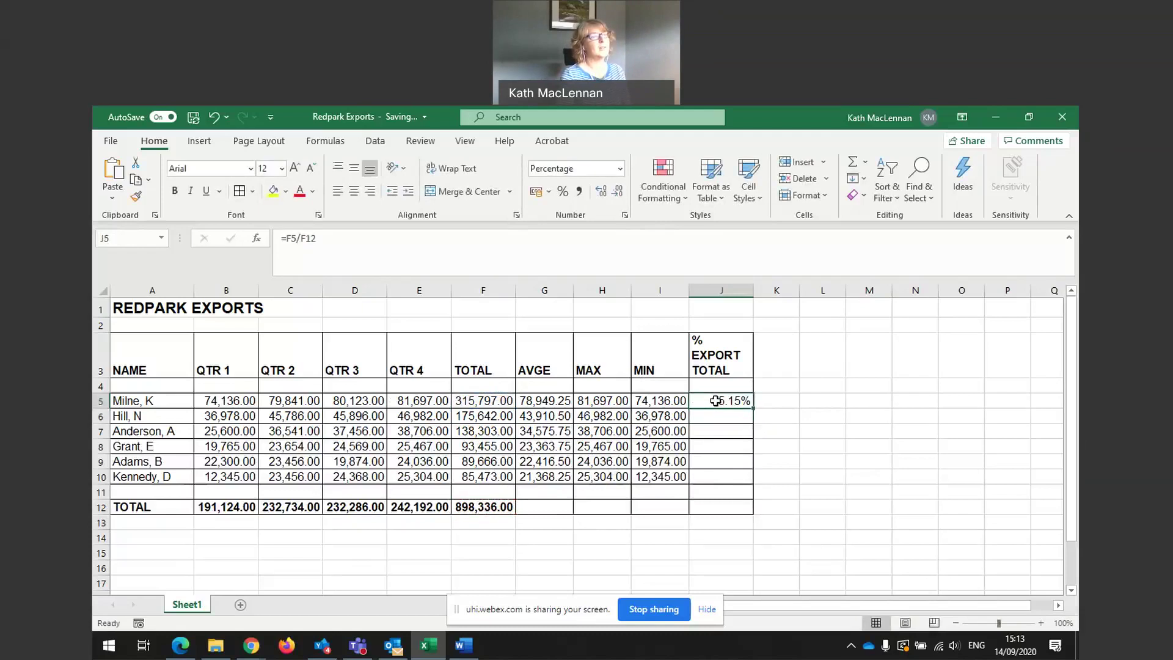
left_click_drag(716, 401, 721, 508)
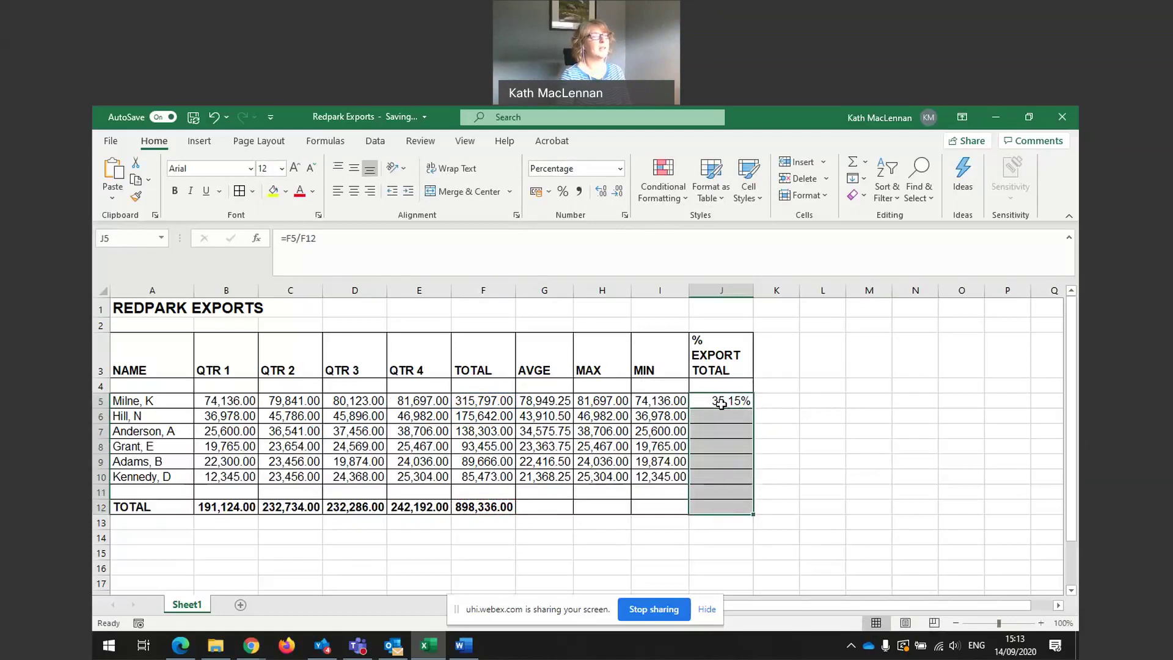
left_click(625, 213)
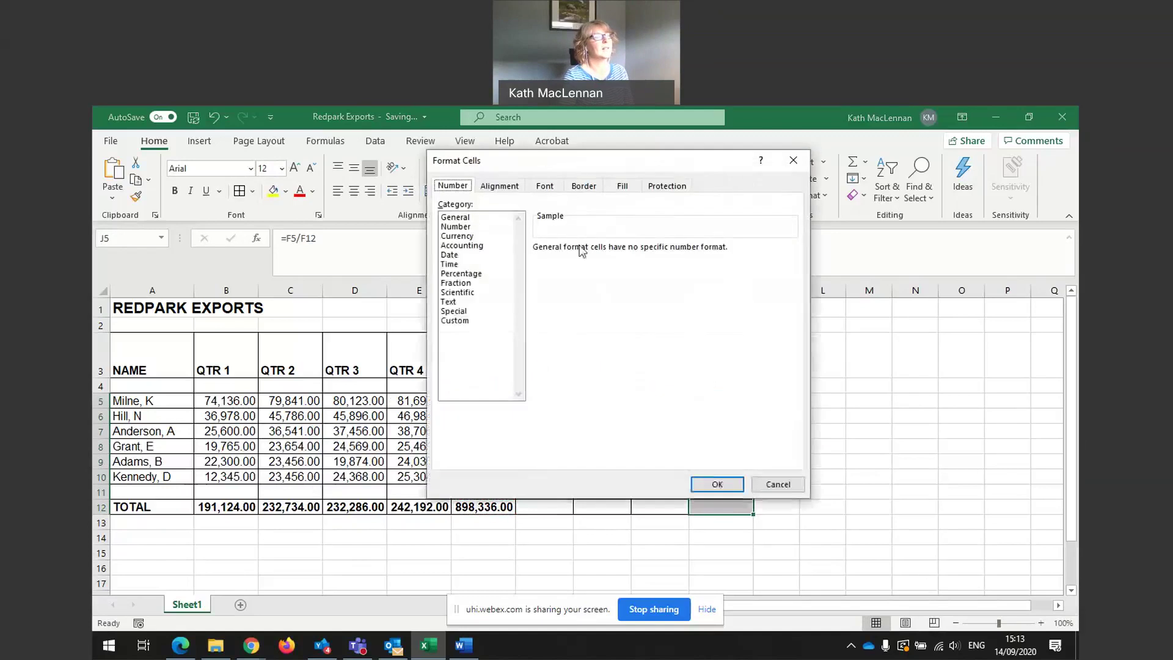
left_click(455, 227)
left_click(715, 484)
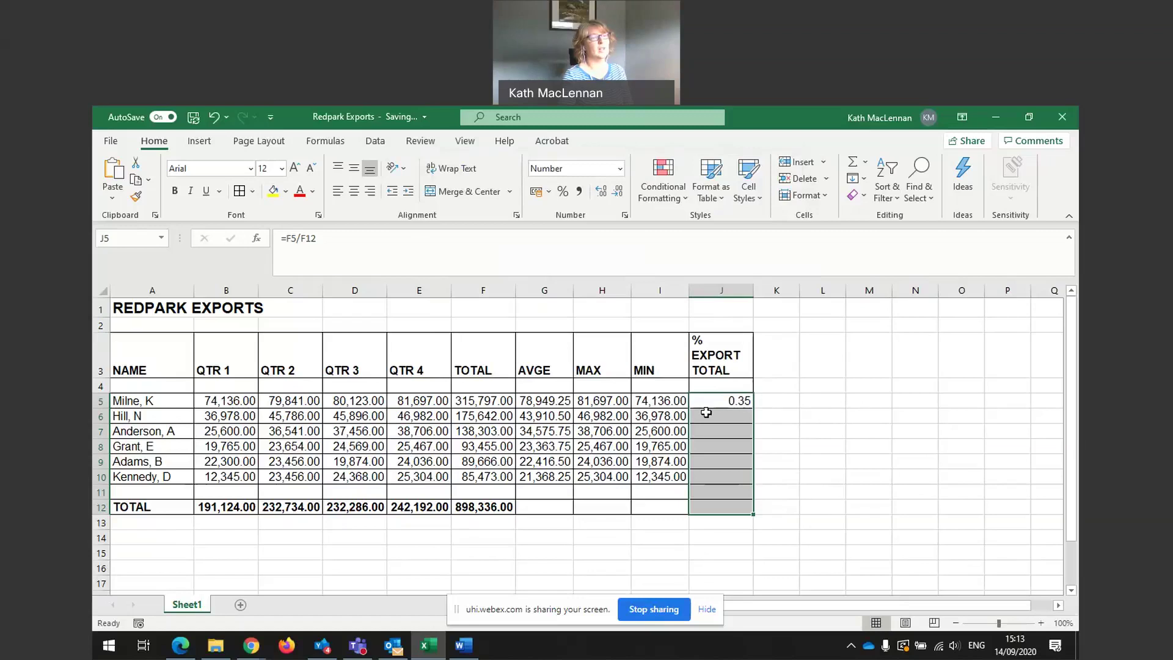
left_click(823, 415)
left_click_drag(719, 401, 722, 508)
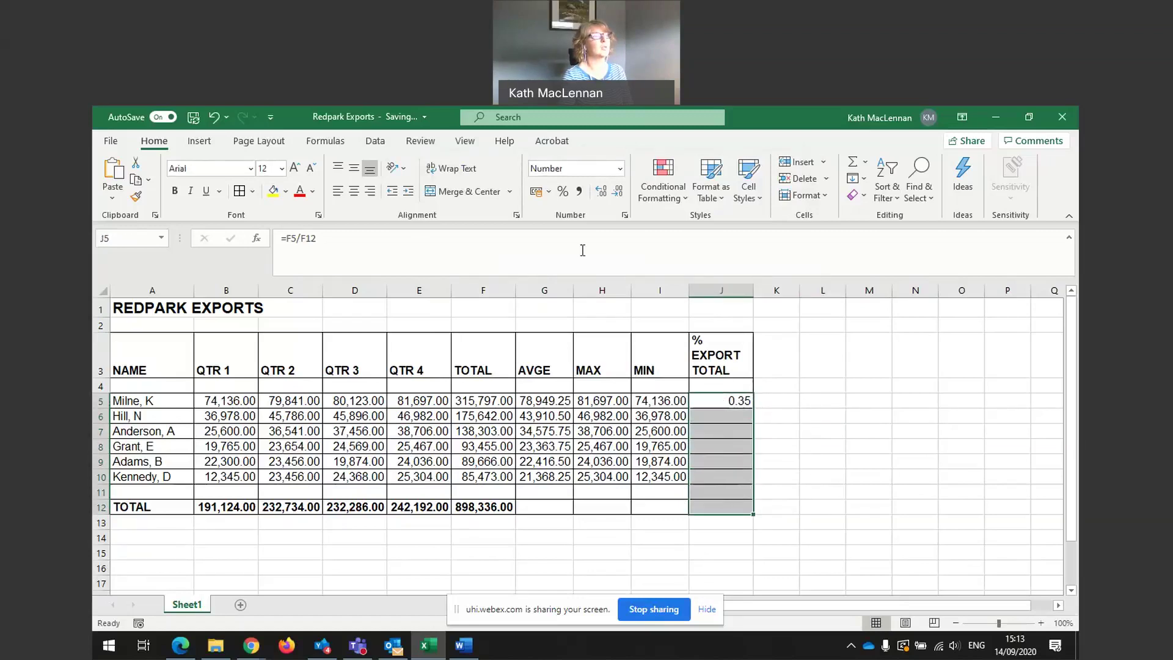
left_click(625, 215)
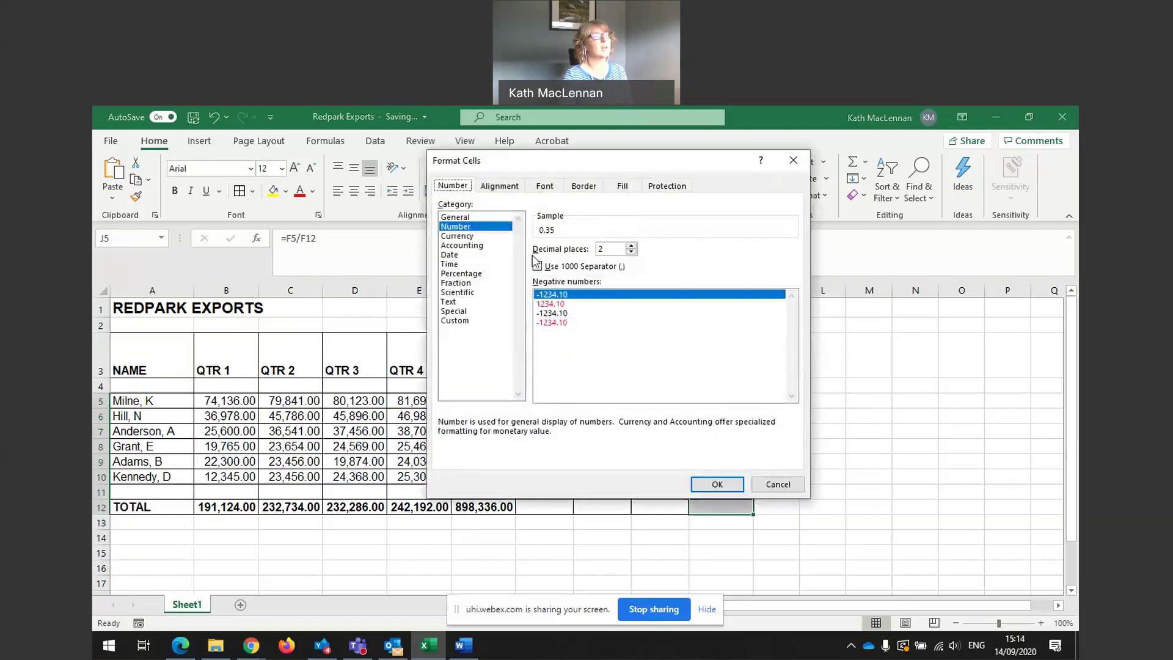
left_click(452, 274)
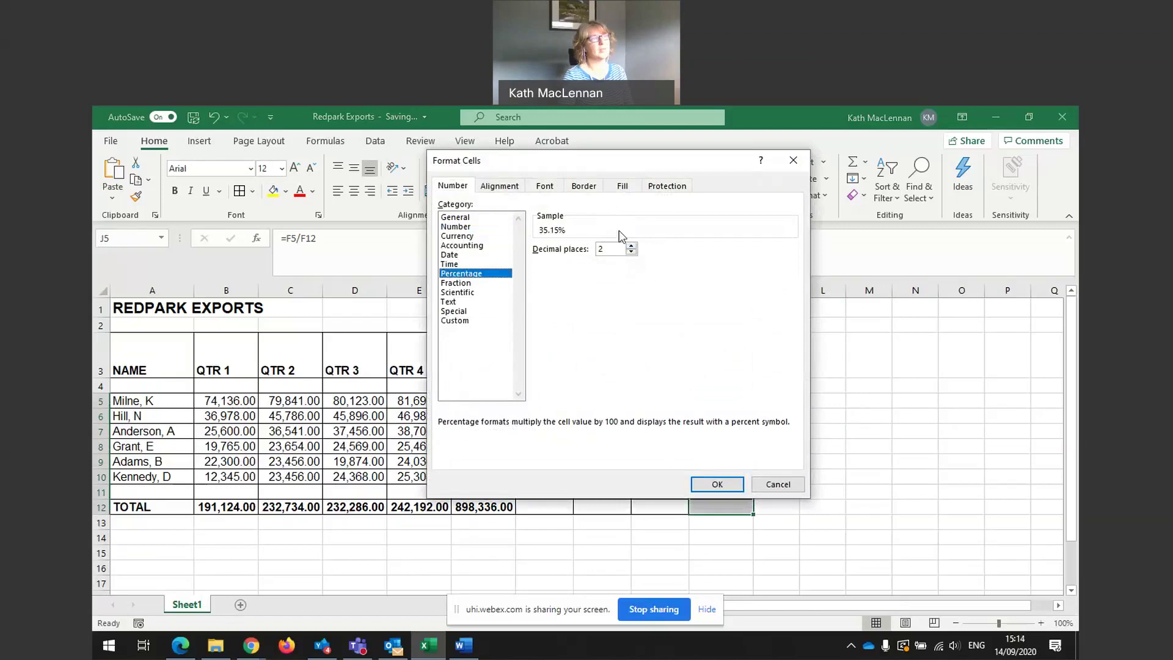
left_click(717, 485)
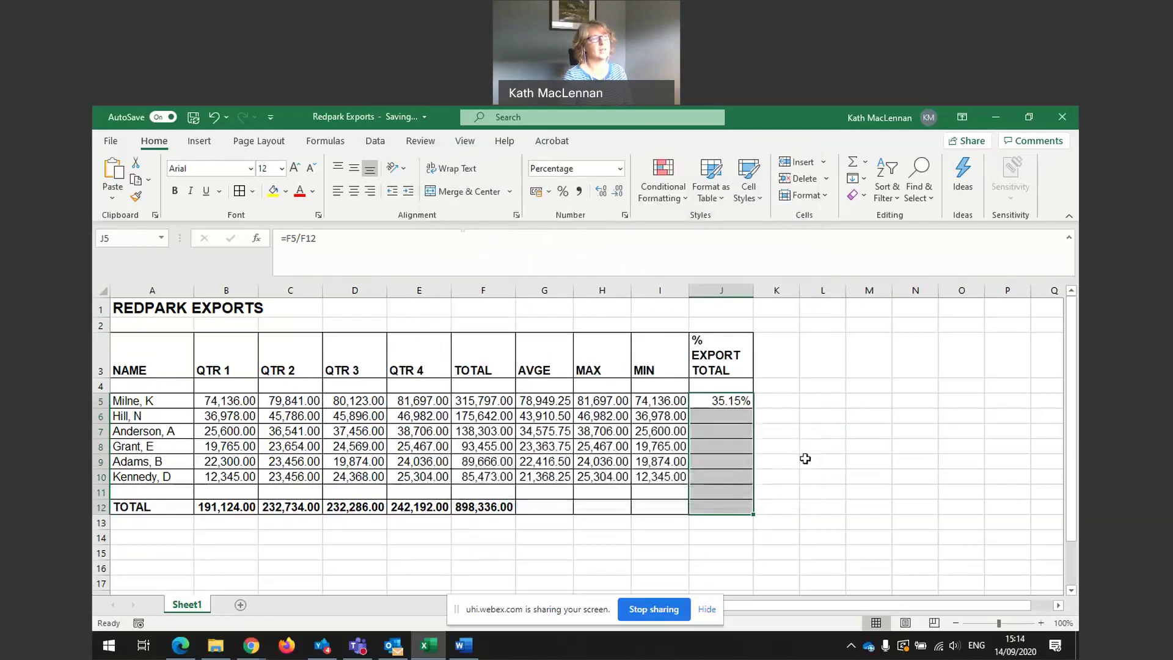
Compare J5's formula with the row total in F5 and grand total in F12
left_click(875, 450)
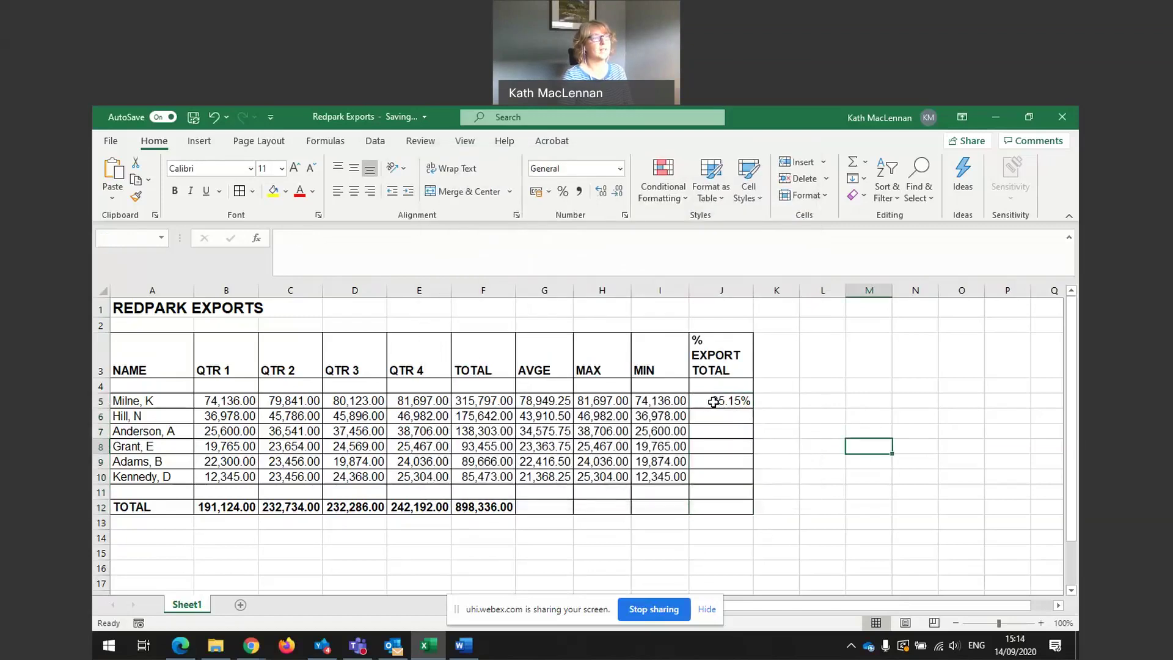
left_click(716, 401)
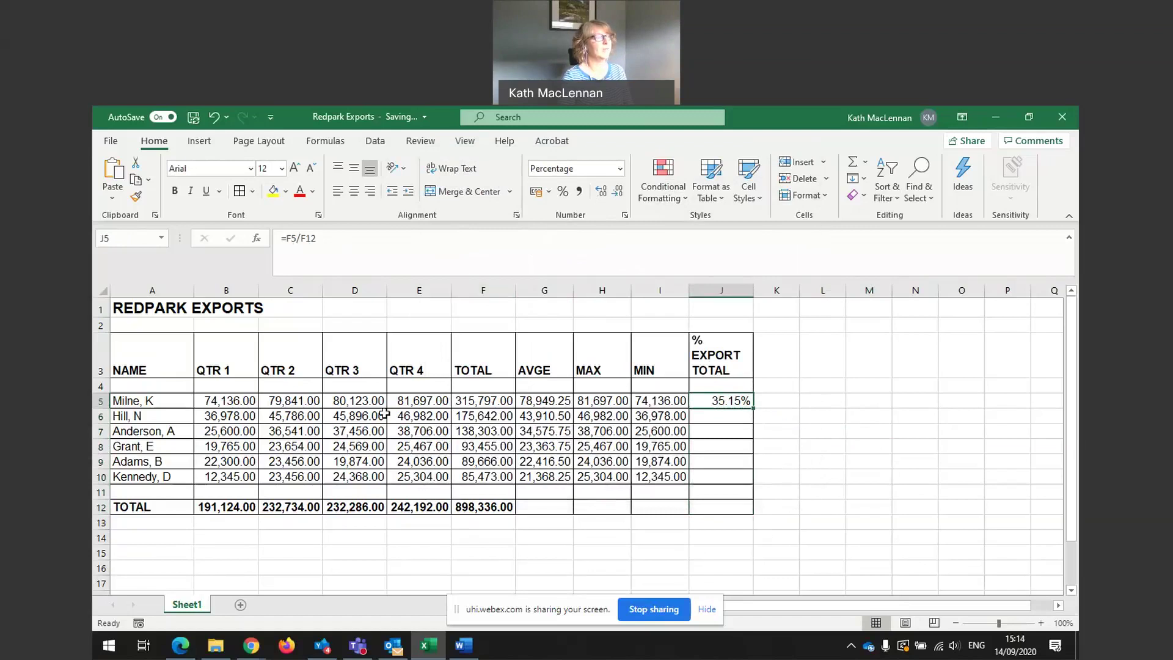
left_click(476, 400)
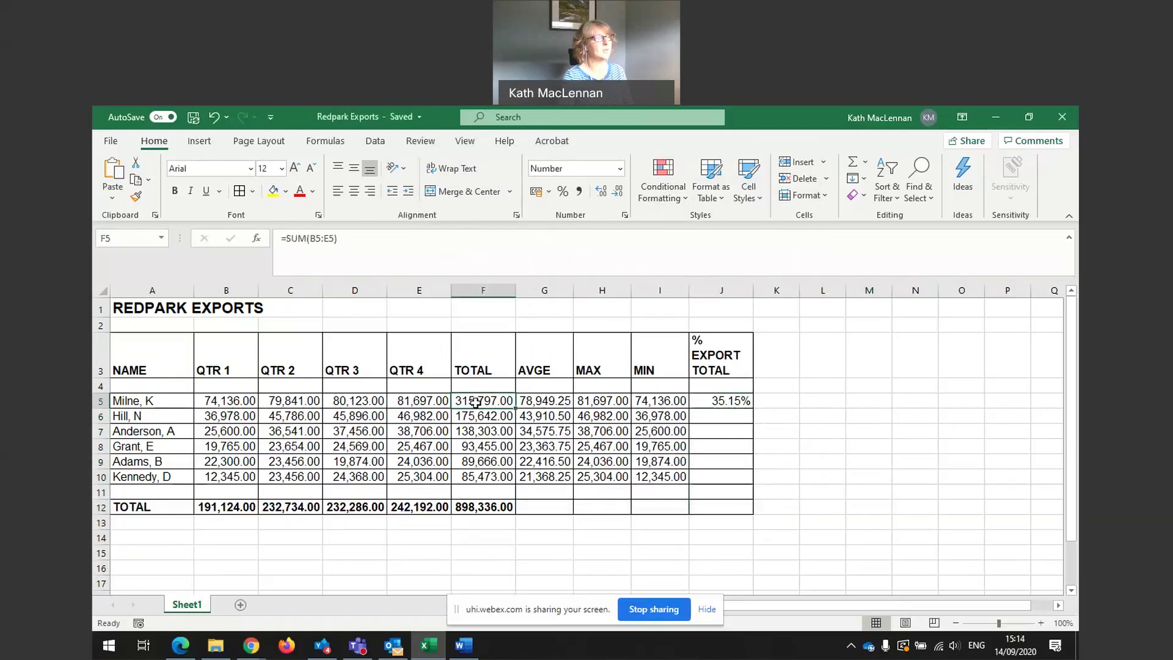
left_click(737, 400)
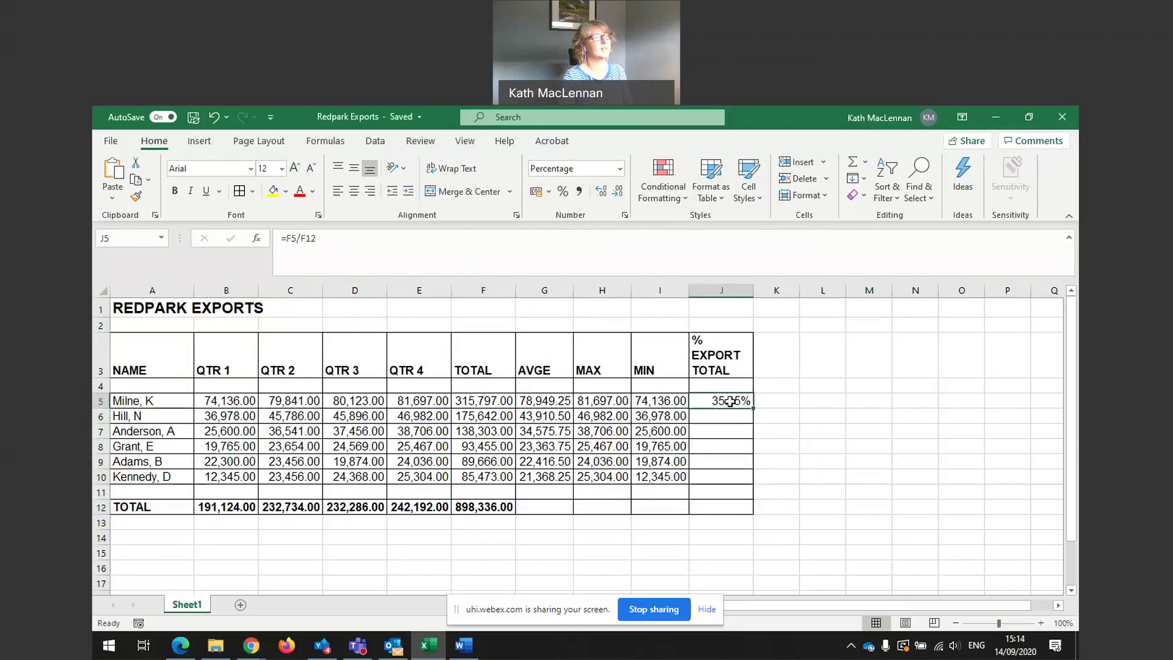
left_click(476, 507)
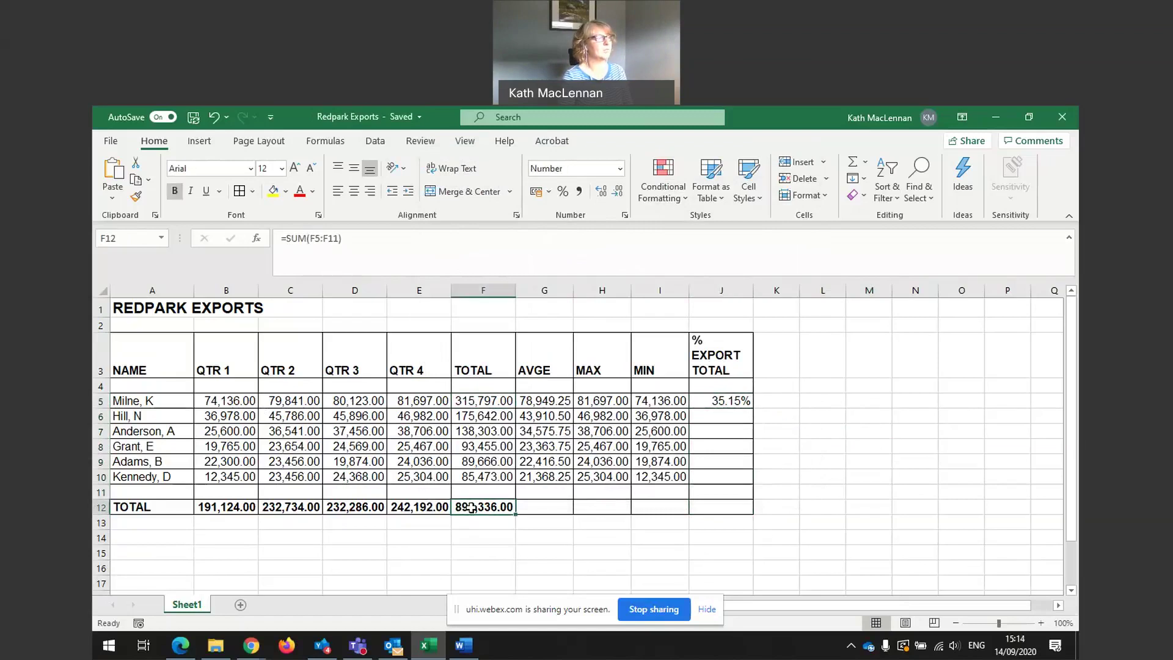
left_click(826, 418)
left_click(707, 402)
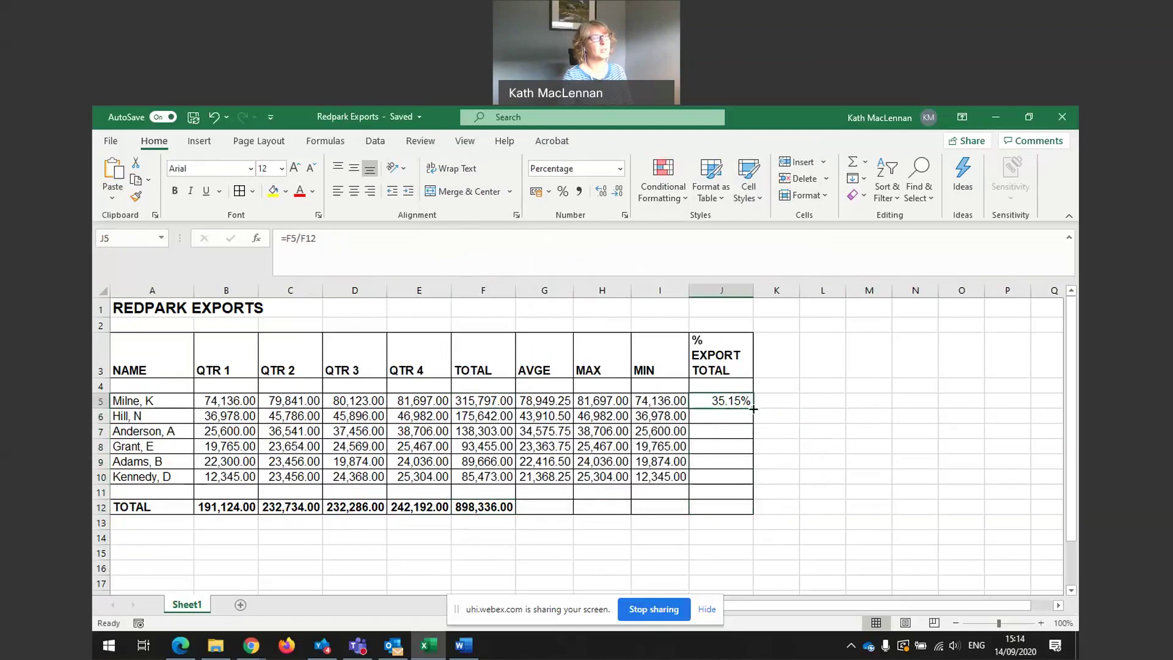
Fill J5's formula down to J12, see the #DIV/0! errors, and undo the fill
left_click_drag(754, 409, 753, 515)
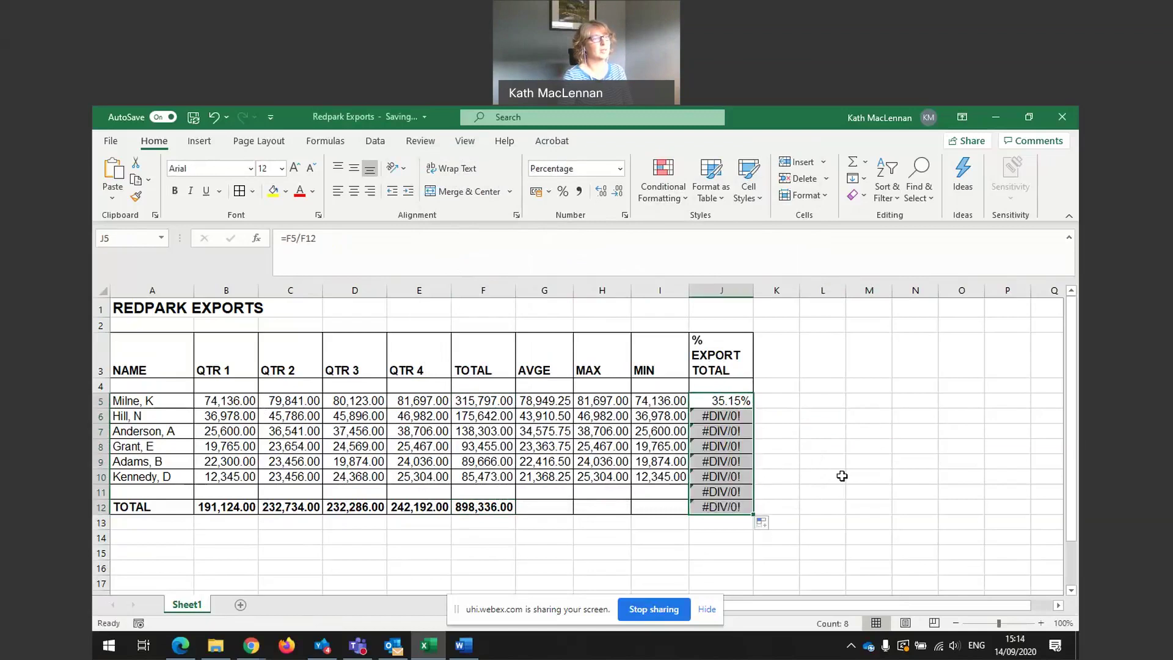
left_click(728, 417)
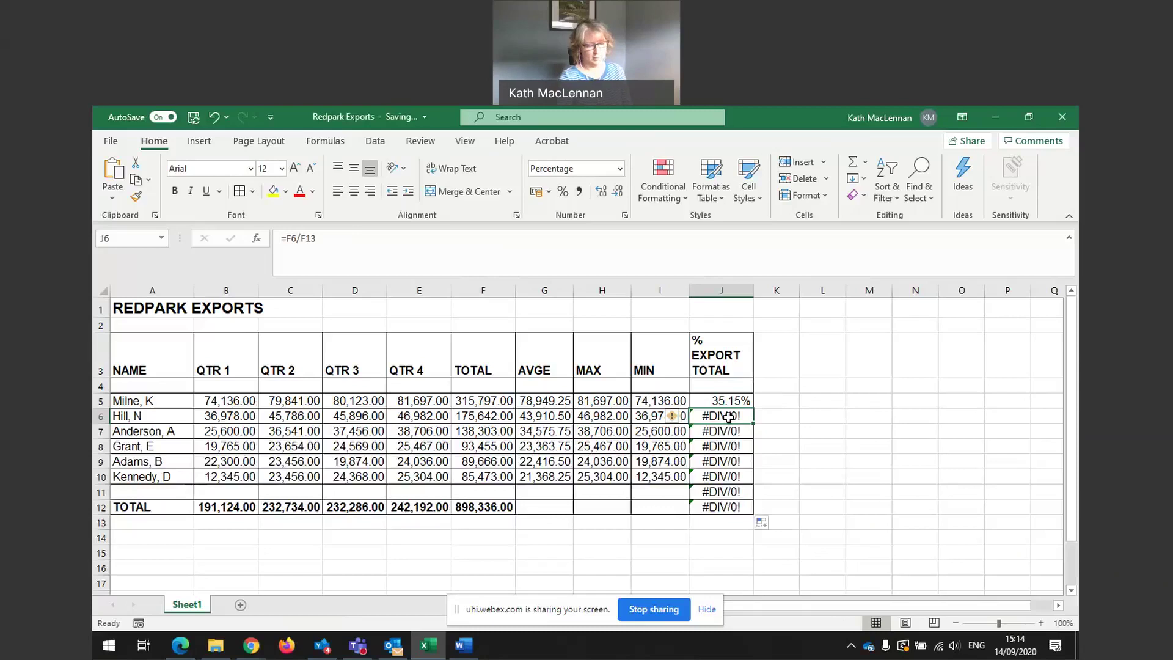
left_click(214, 118)
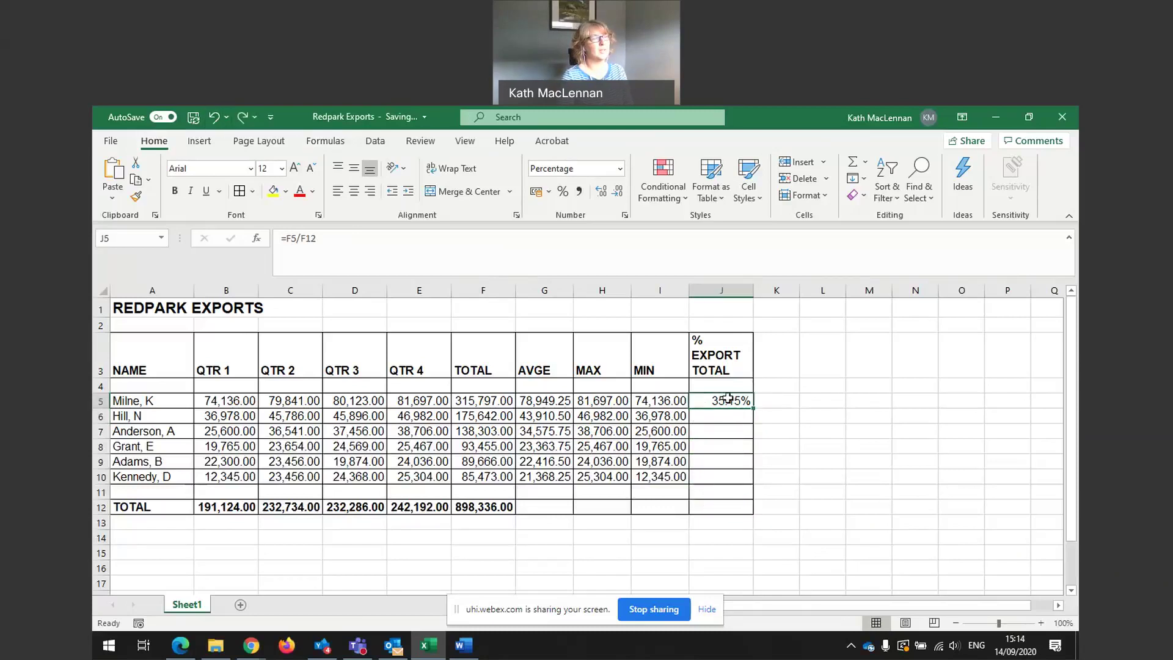
Copy J5's formula into J6 only and compare its =F6/F13 against F6 and F12
left_click_drag(753, 408, 754, 419)
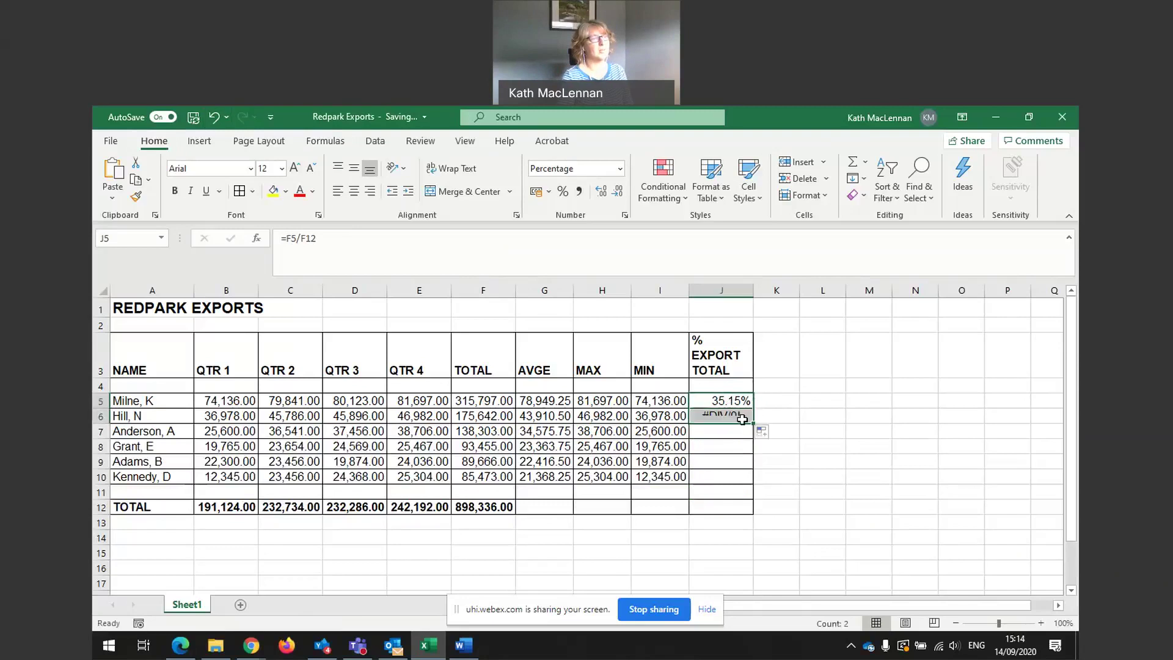
left_click(702, 417)
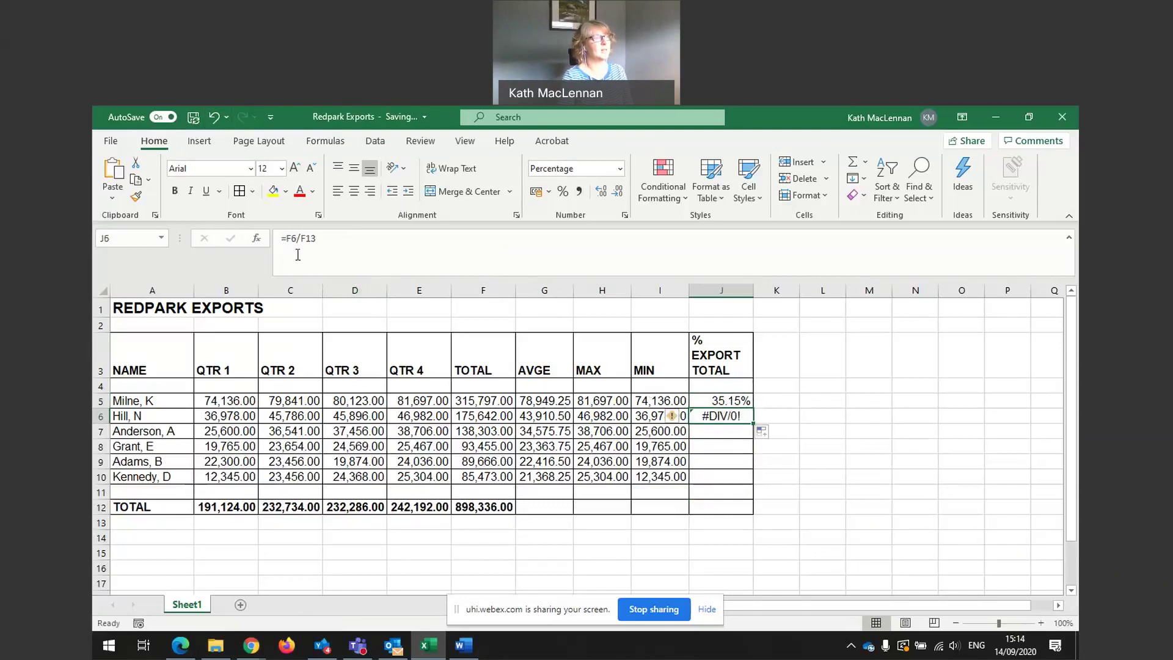
left_click(490, 416)
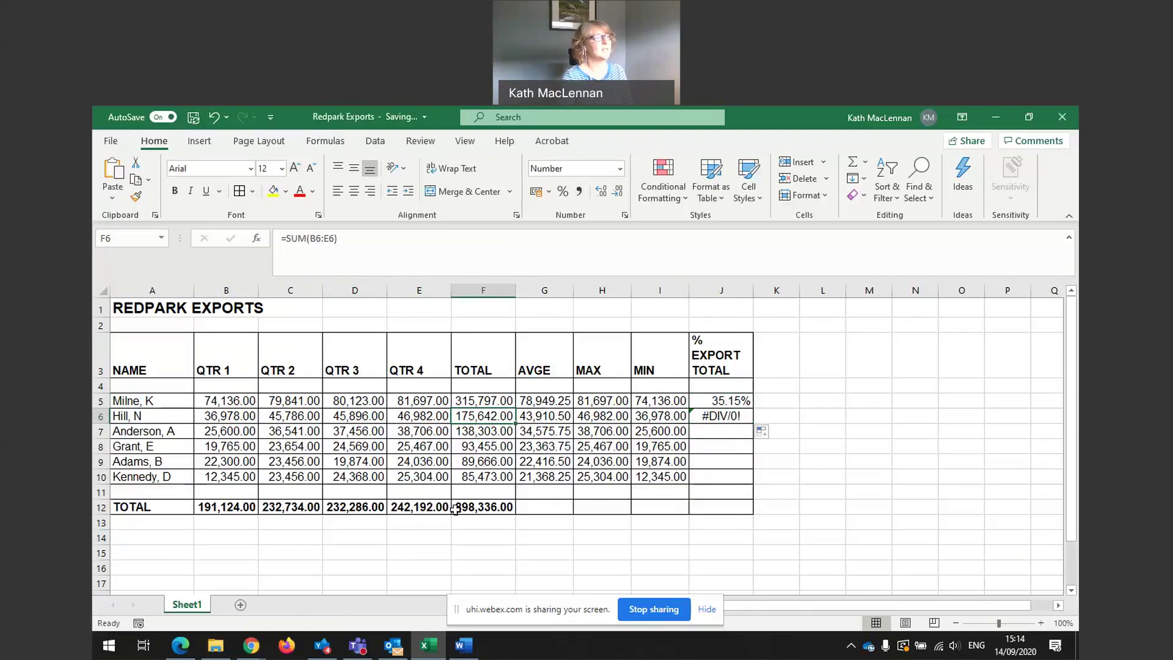
left_click(479, 510)
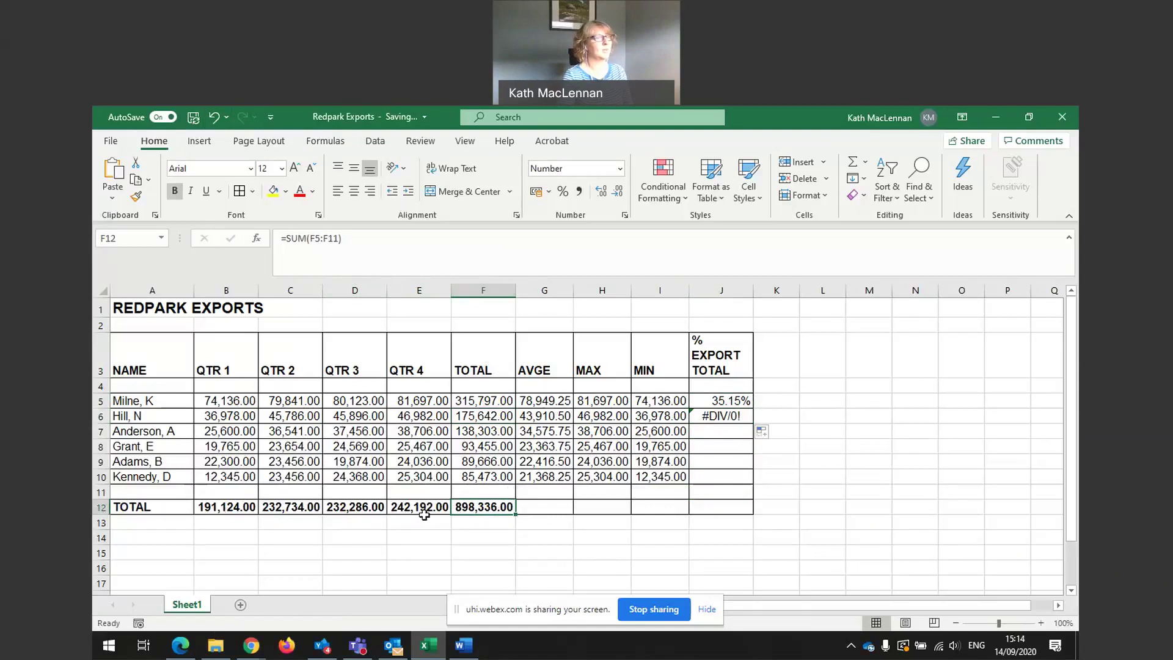
left_click(736, 417)
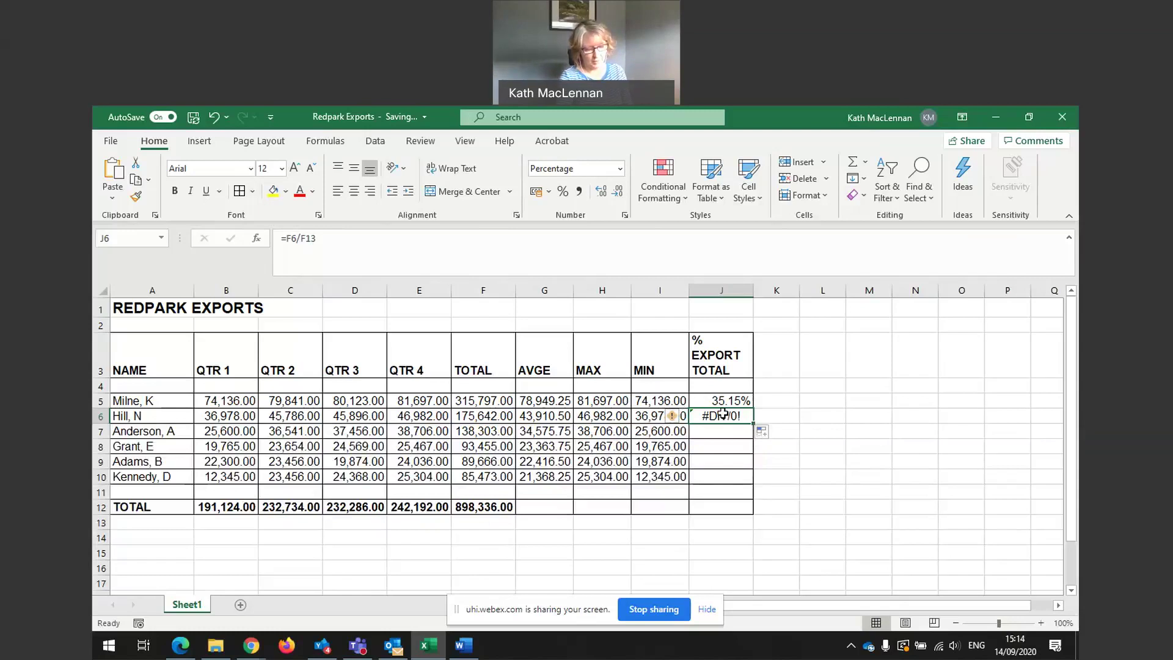
Undo the J6 copy and change J5's formula to =F5/$F$12
key("ctrl+z")
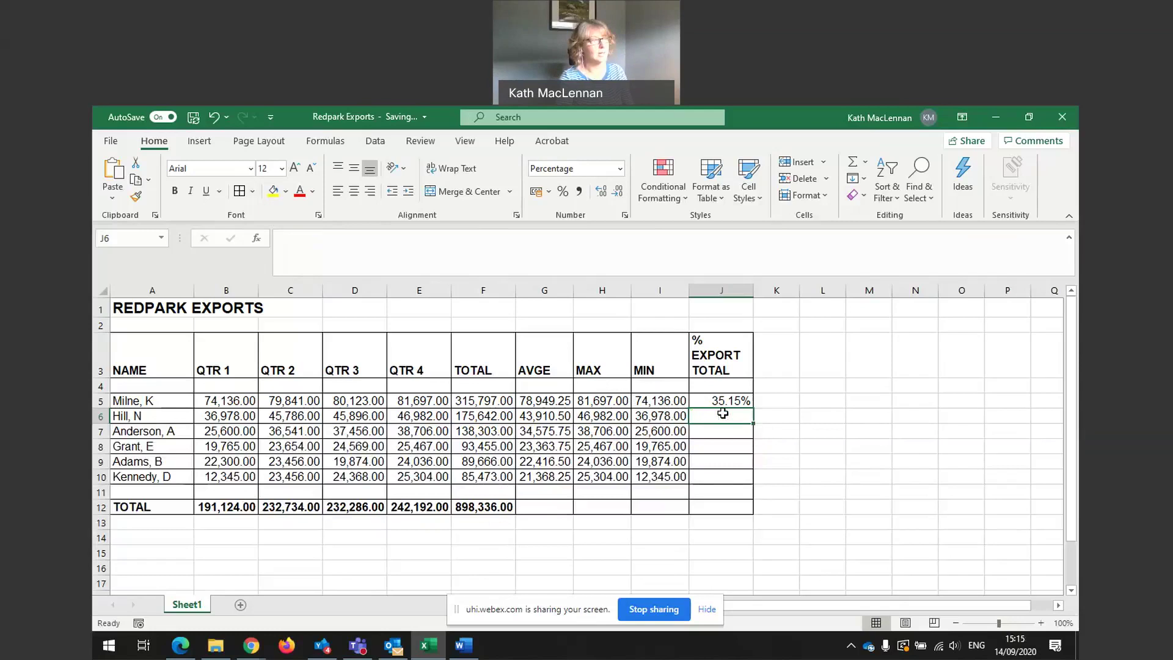
left_click(734, 400)
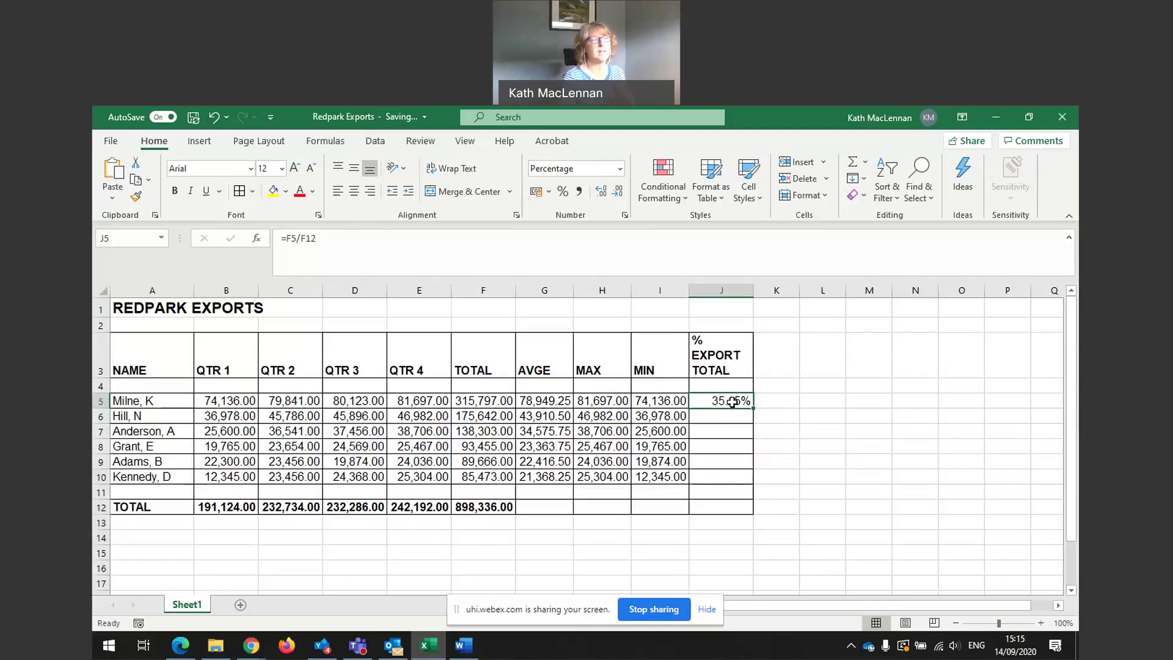
left_click(302, 239)
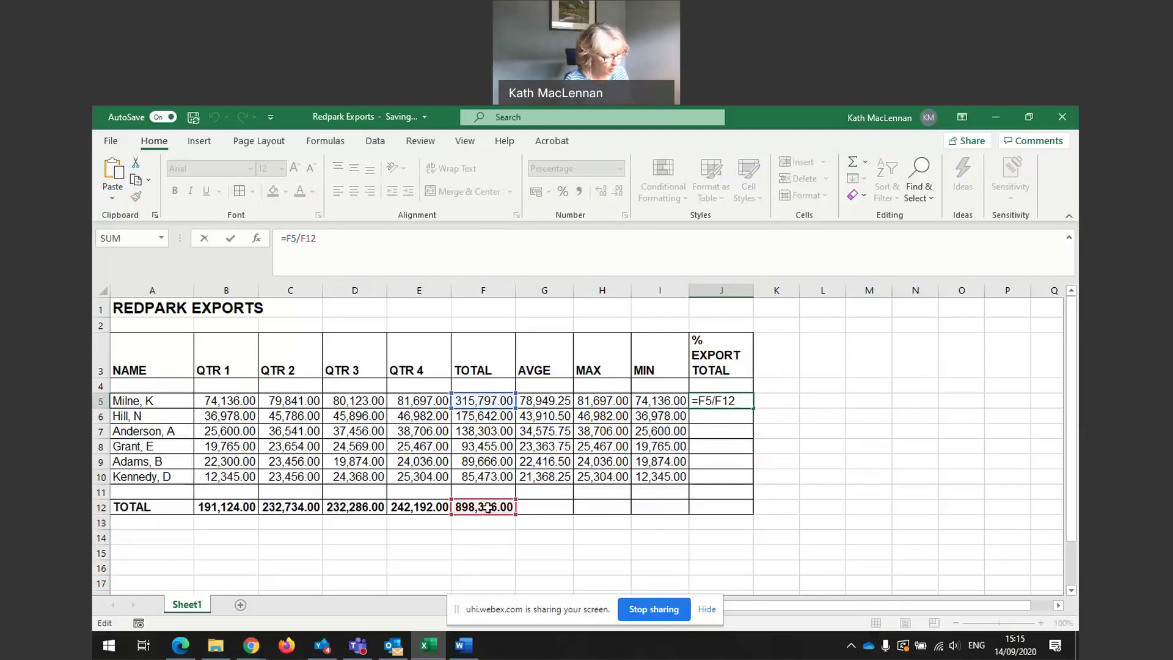
type("$F")
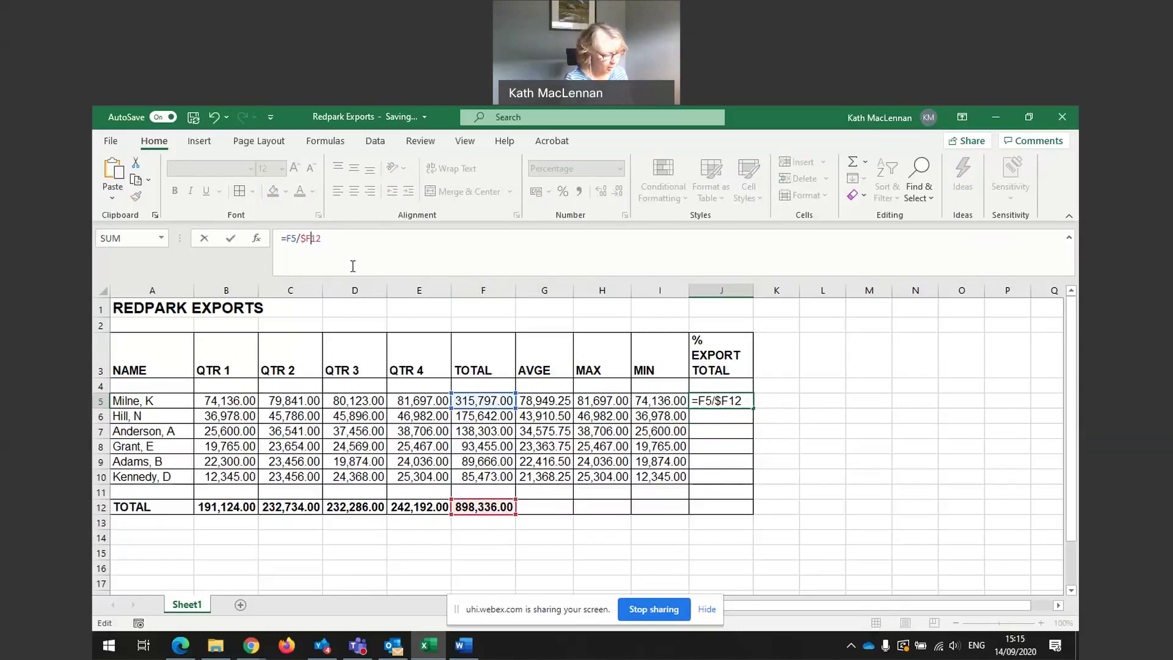
type("$")
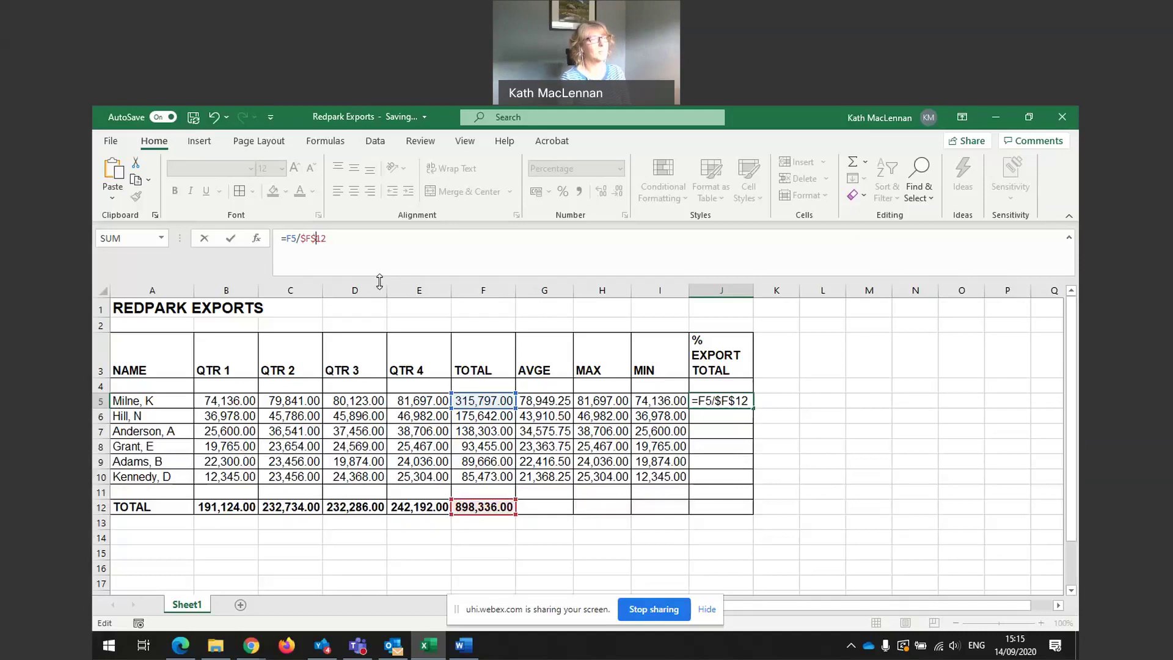
key("Return")
Fill the corrected $F$12 formula from J5 down to J10, then inspect J10 back up to J6
left_click(716, 400)
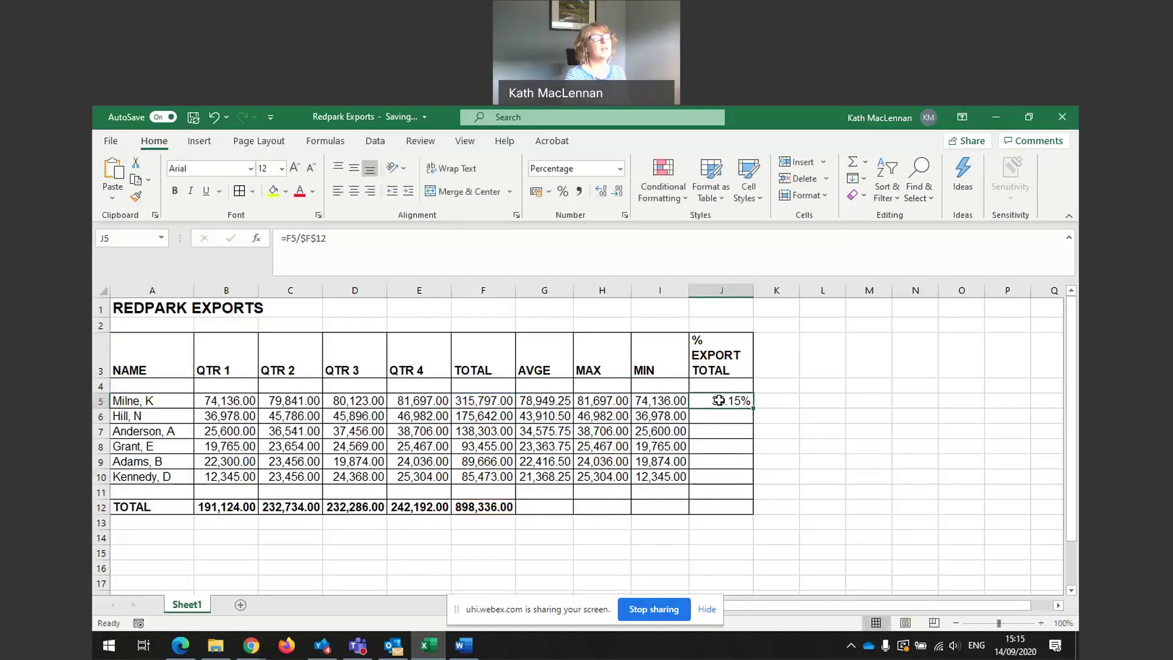
left_click_drag(753, 407, 746, 485)
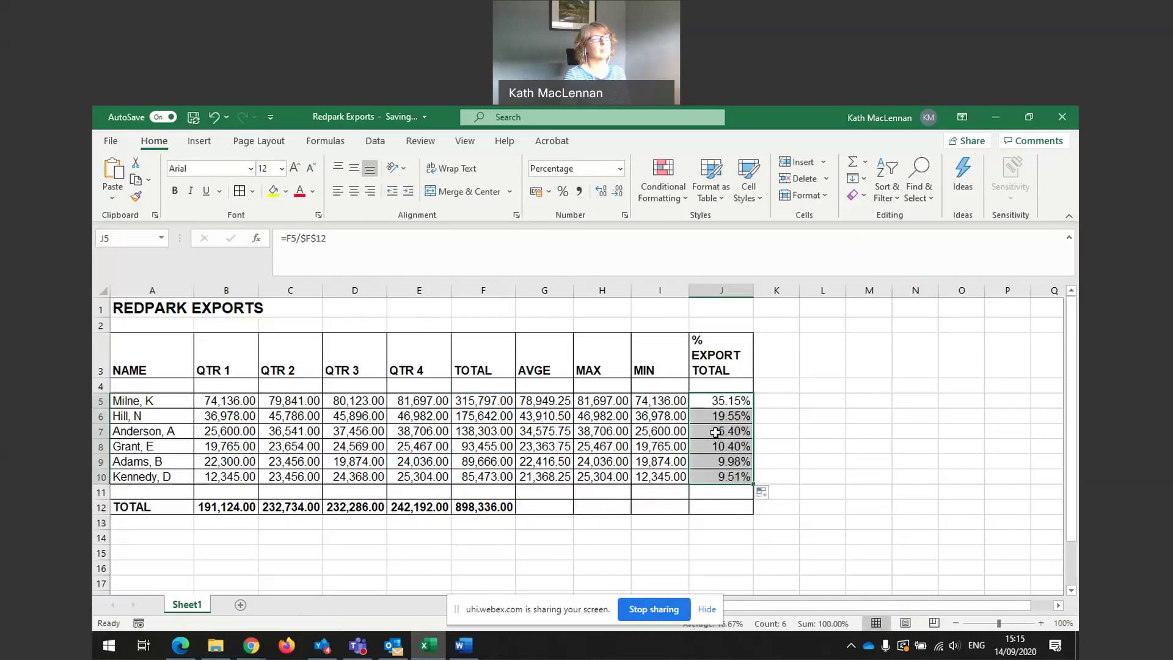
left_click(718, 474)
left_click(716, 460)
left_click(713, 448)
left_click(715, 431)
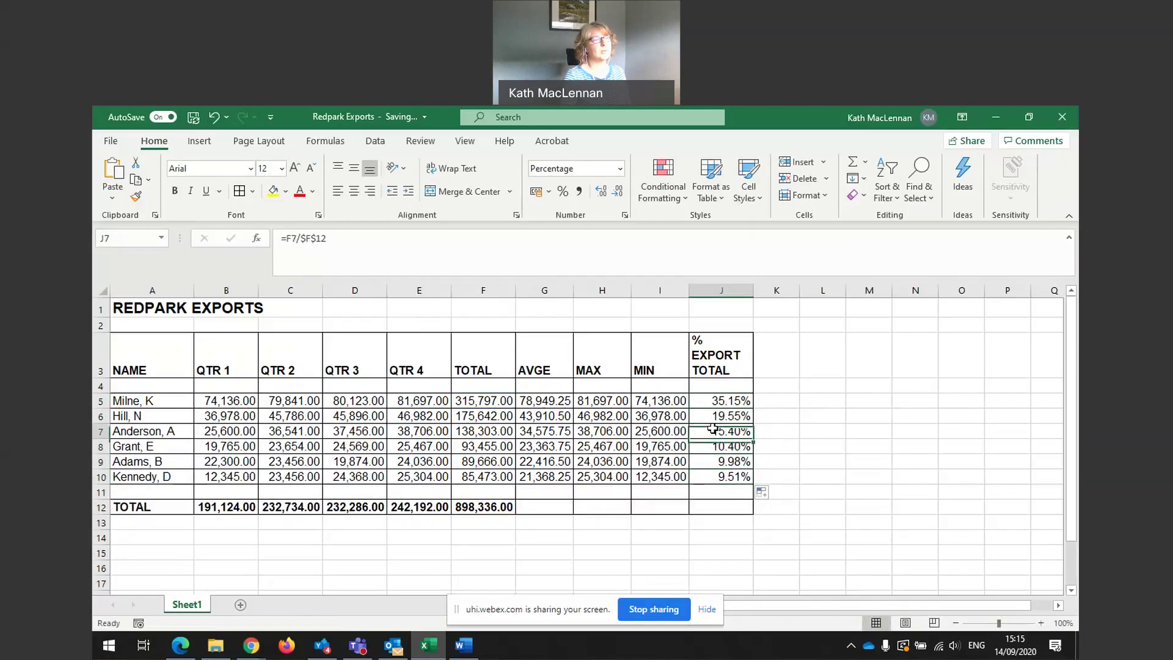
left_click(715, 420)
Recheck that J7–J10 use $F$12, showing 15.40%, 10.40%, 9.98% and 9.51%
left_click(713, 434)
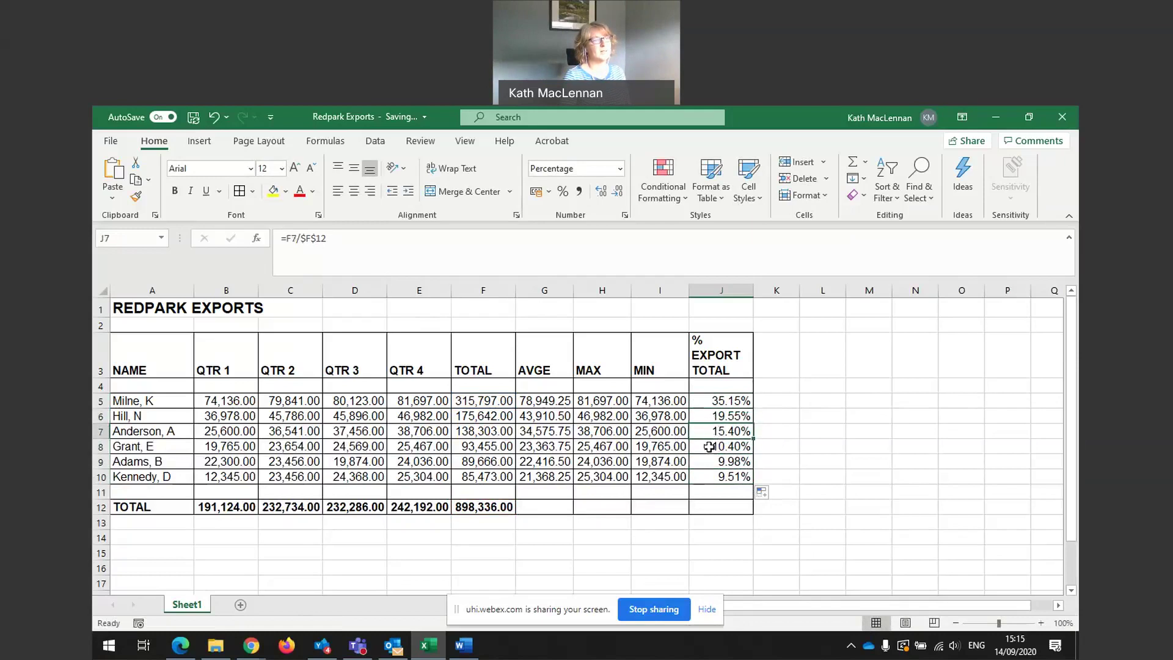
left_click(709, 447)
left_click(710, 461)
left_click(712, 475)
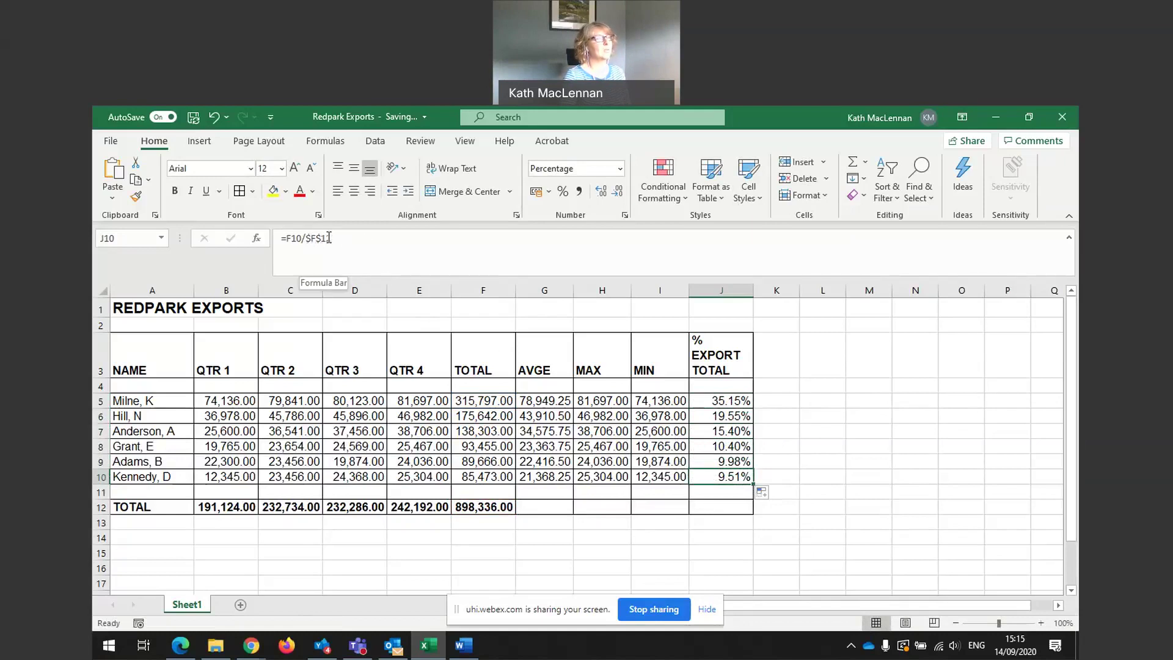
left_click(710, 461)
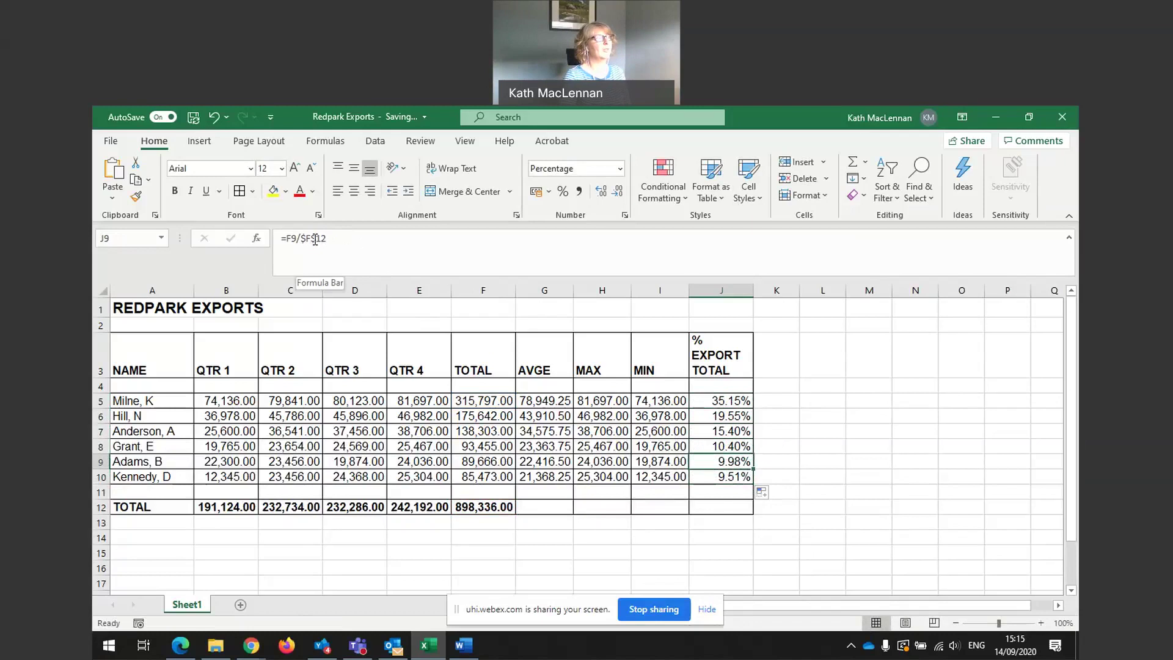
left_click(719, 445)
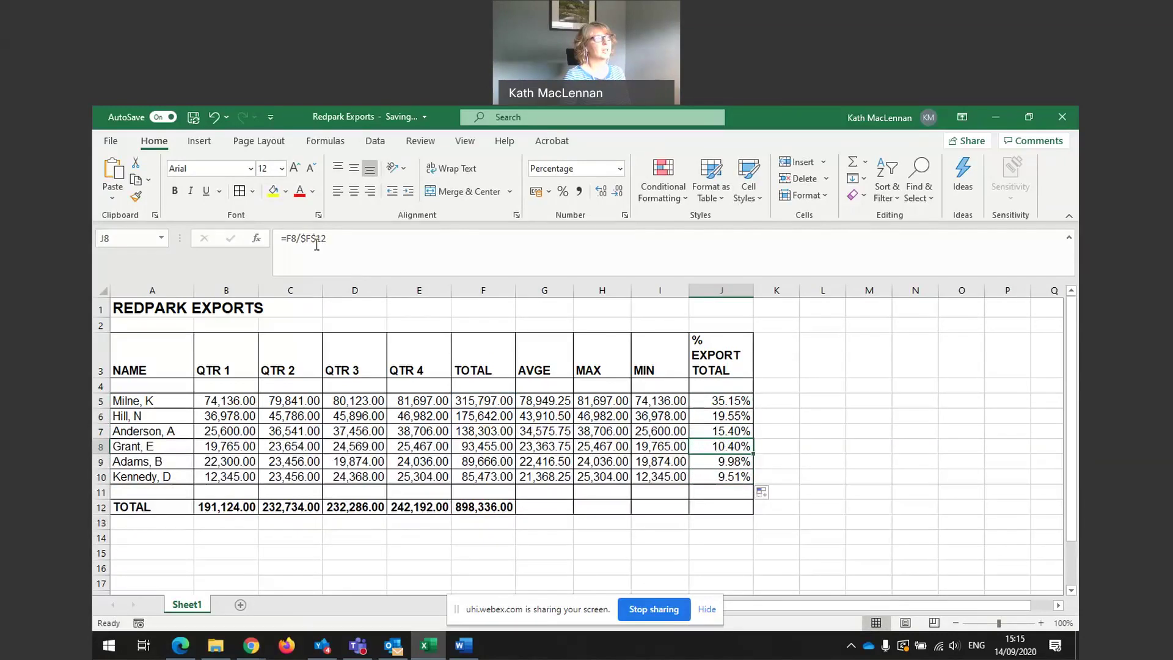
left_click(822, 477)
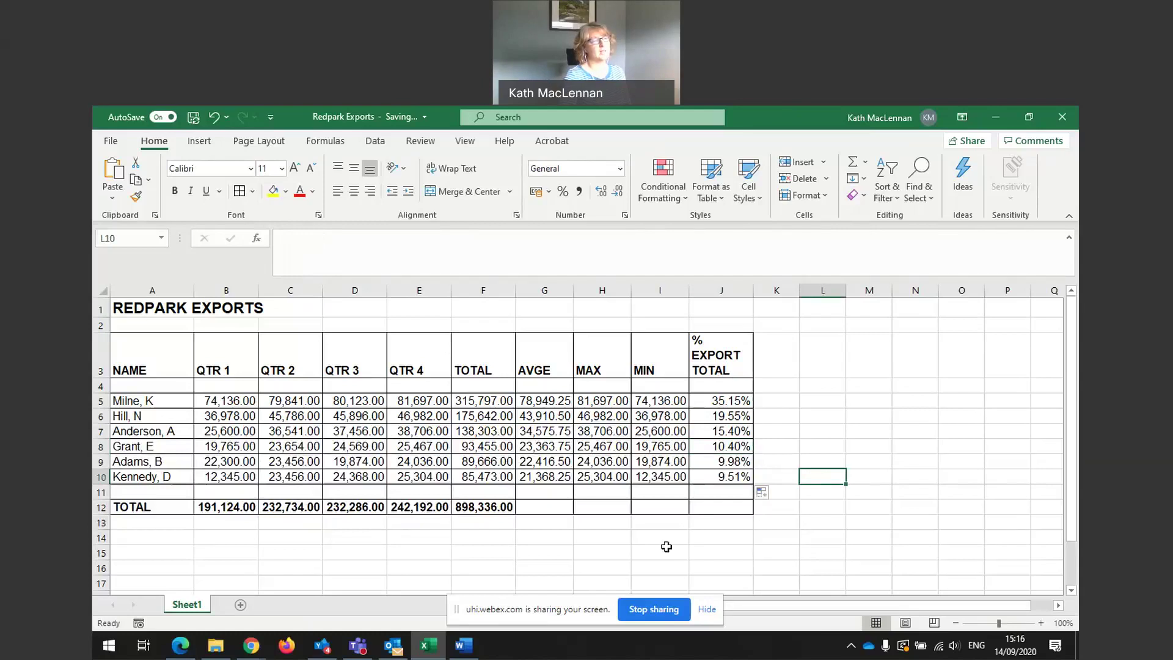
left_click(708, 502)
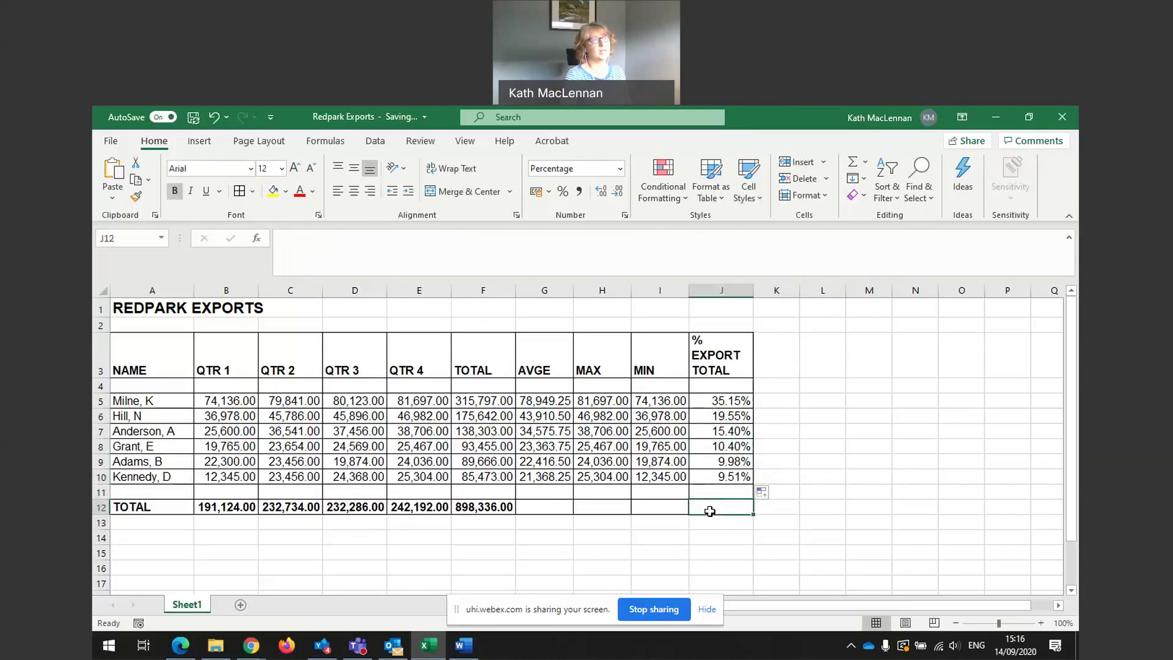
left_click(853, 161)
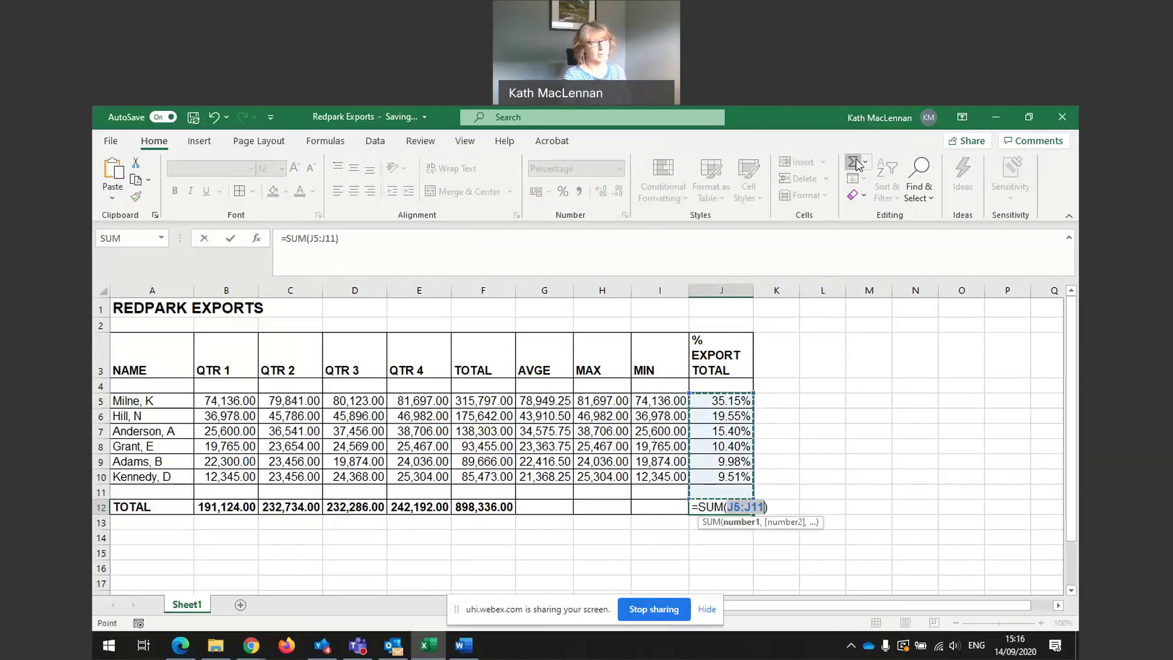
key("Return")
left_click(722, 507)
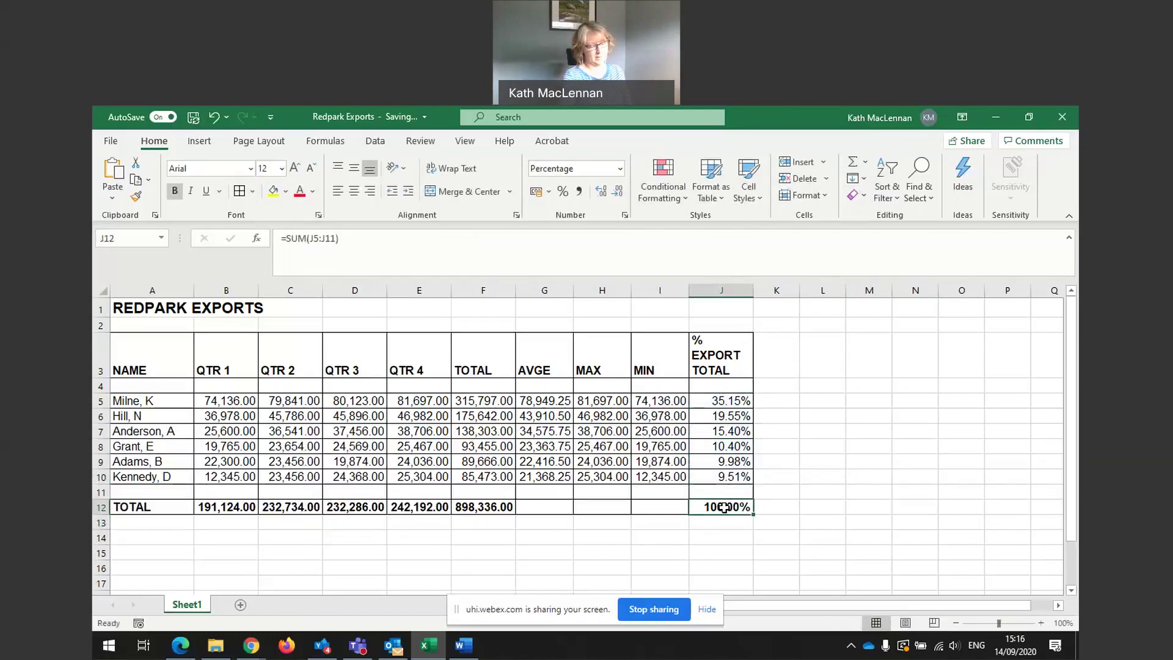
key("Delete")
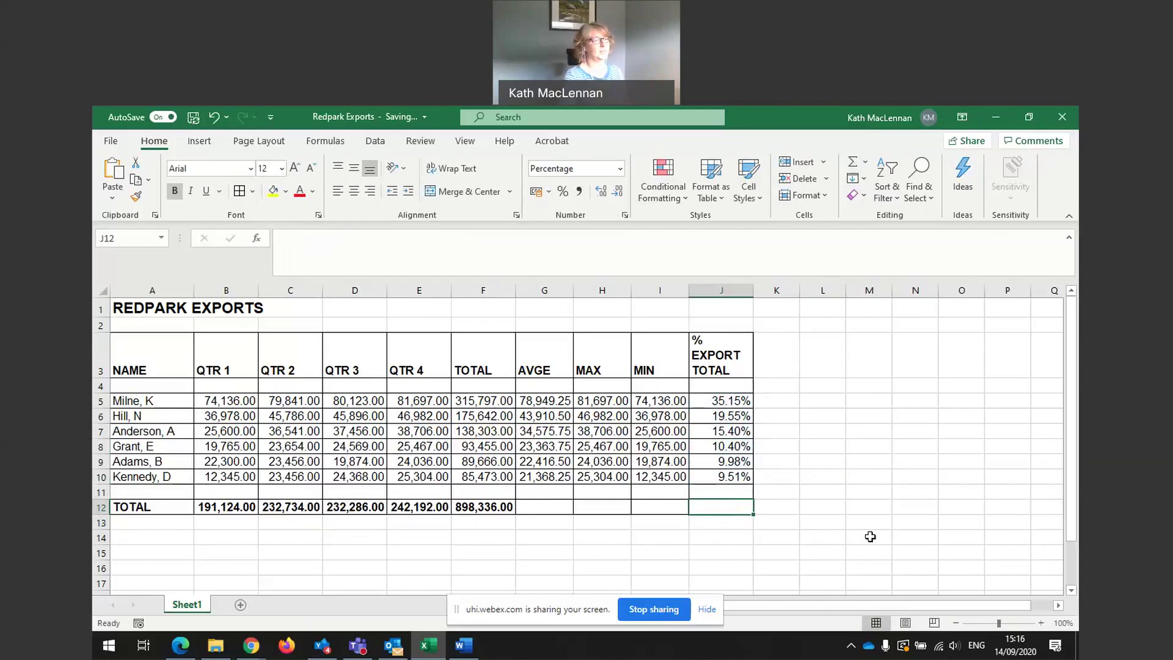